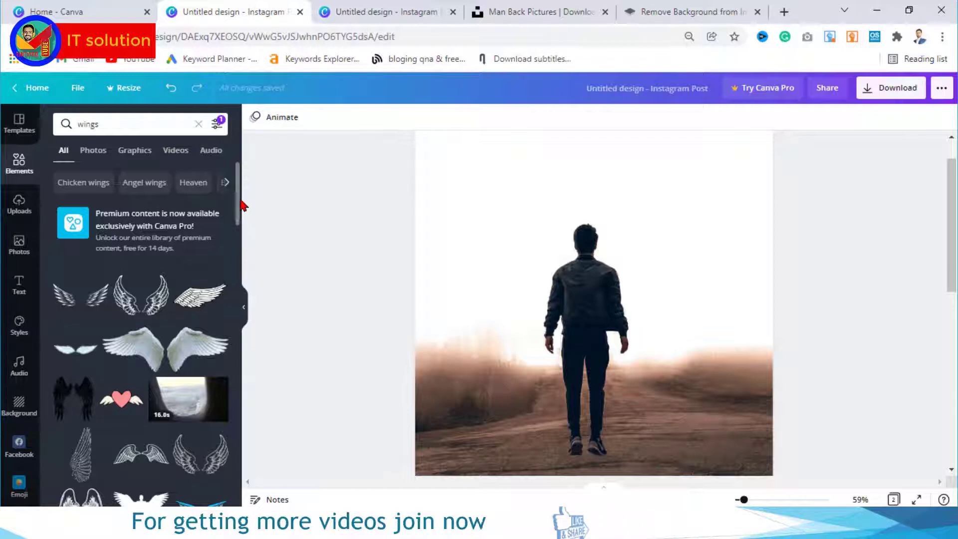
- Add the free blue tattoo-style wings graphic, enlarge it and centre it on the man's back
mouse_move(239, 204)
mouse_down()
mouse_move(245, 324)
mouse_move(239, 215)
mouse_up()
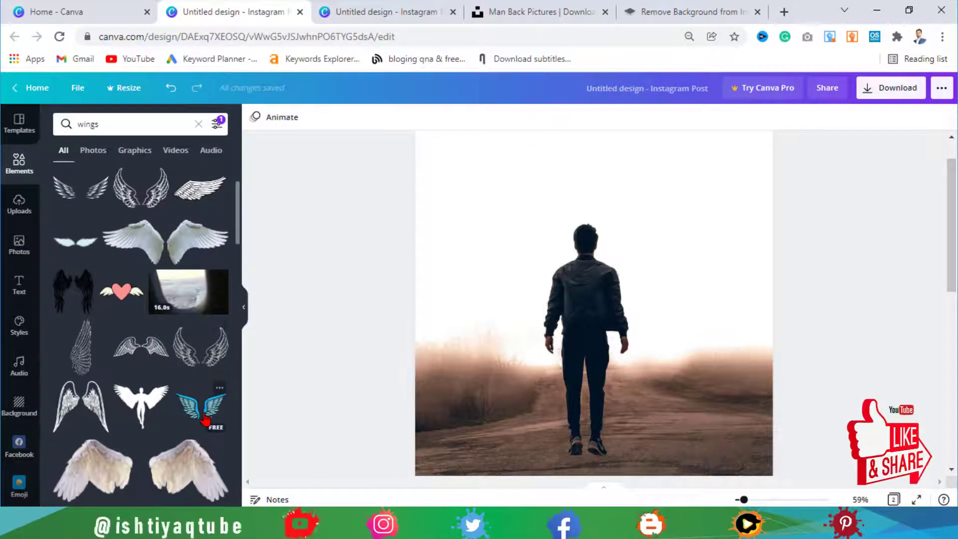
click(205, 419)
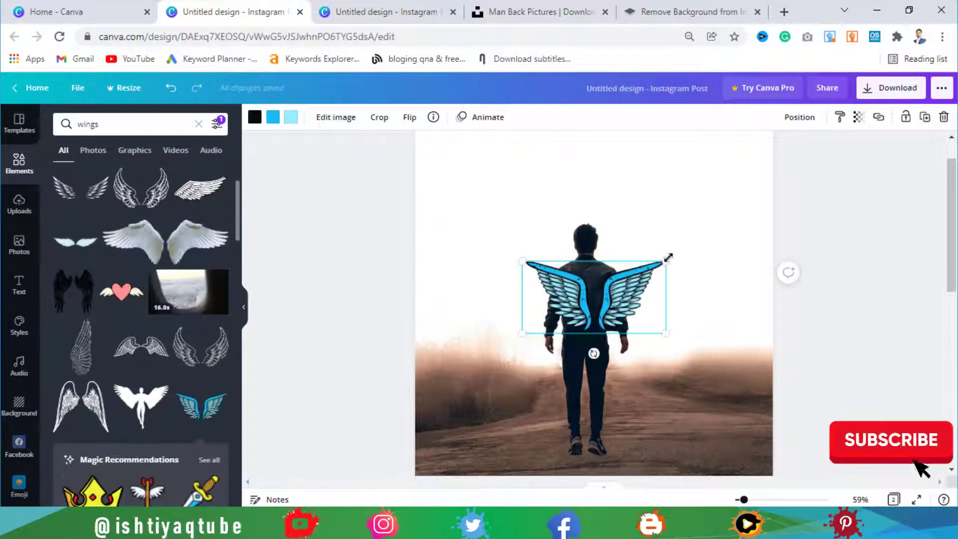
drag(666, 257, 775, 208)
drag(707, 274, 644, 290)
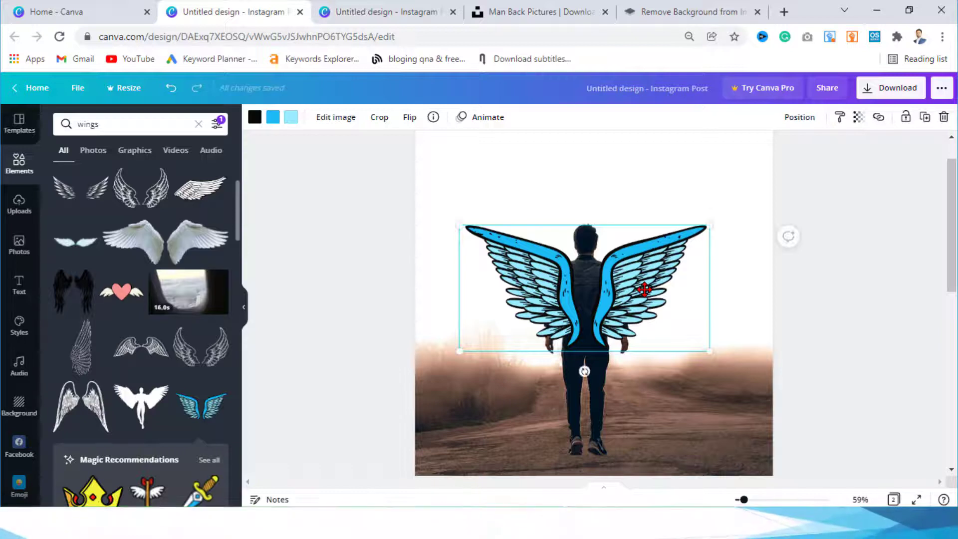
- Recolour the light-blue feathers of the wings with the dark navy photo colour
click(274, 118)
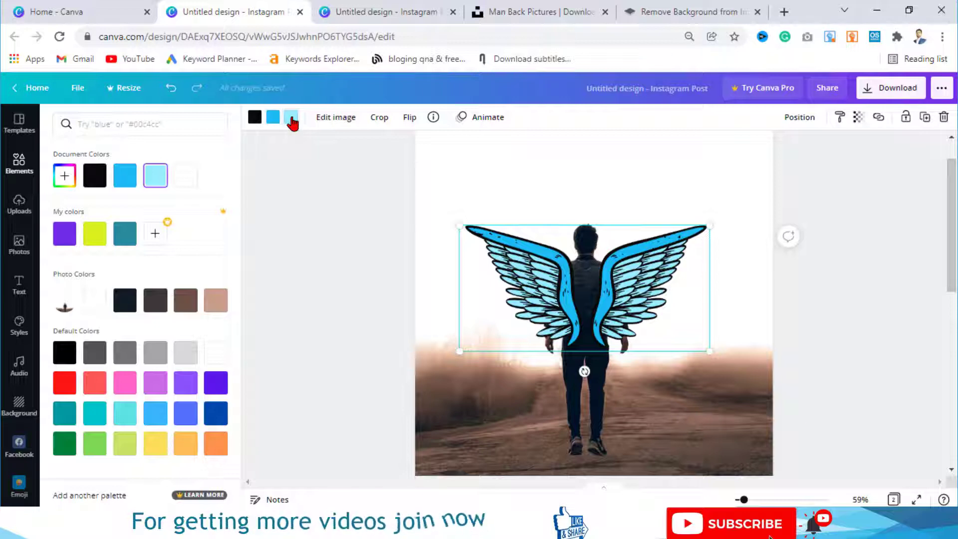
click(125, 300)
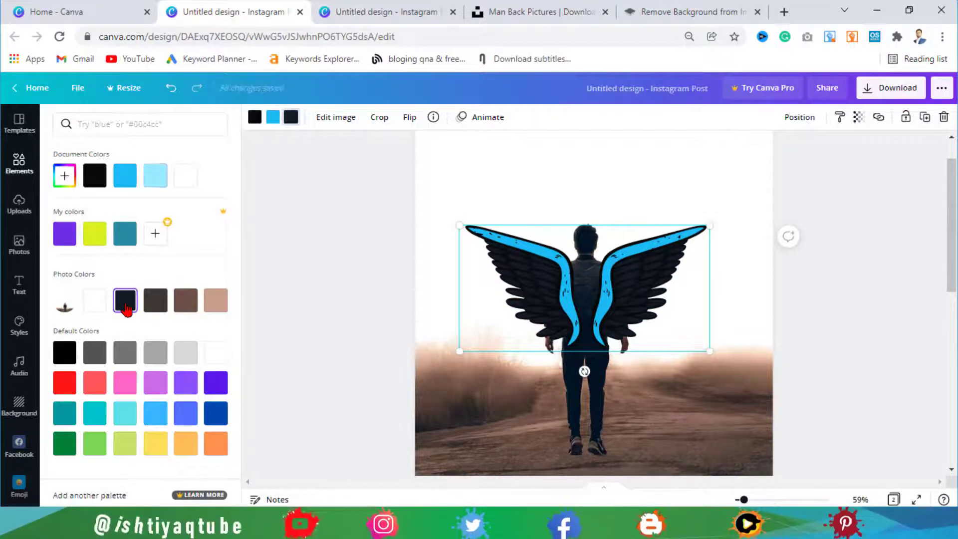
click(156, 301)
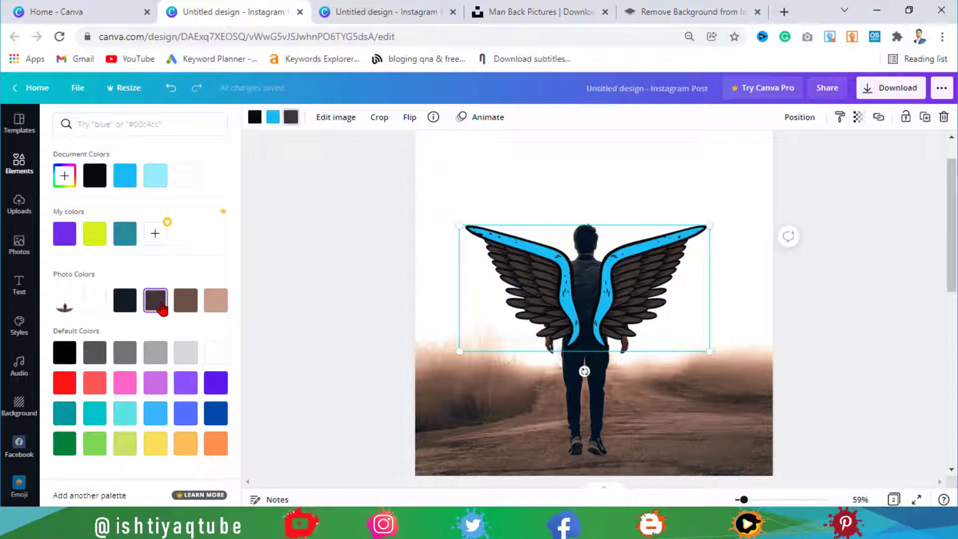
click(130, 304)
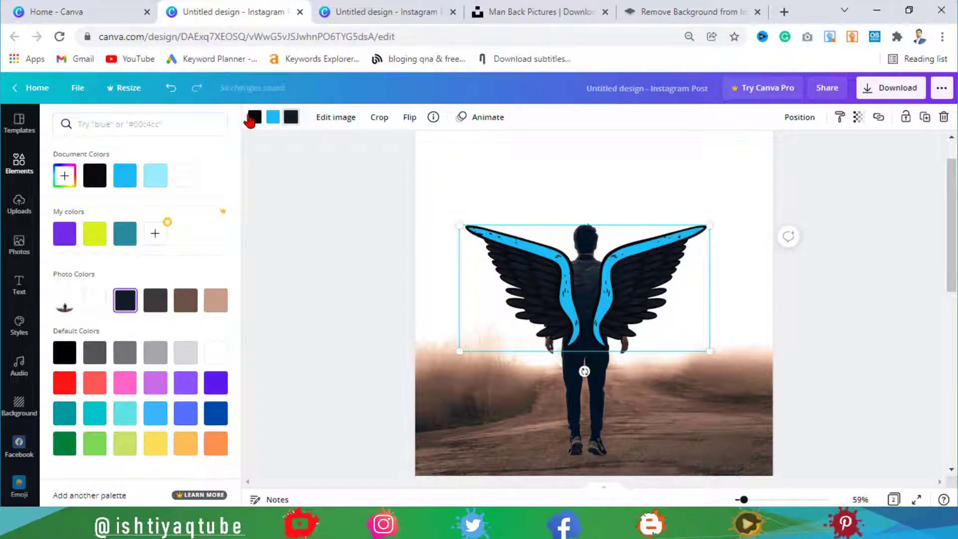
click(191, 308)
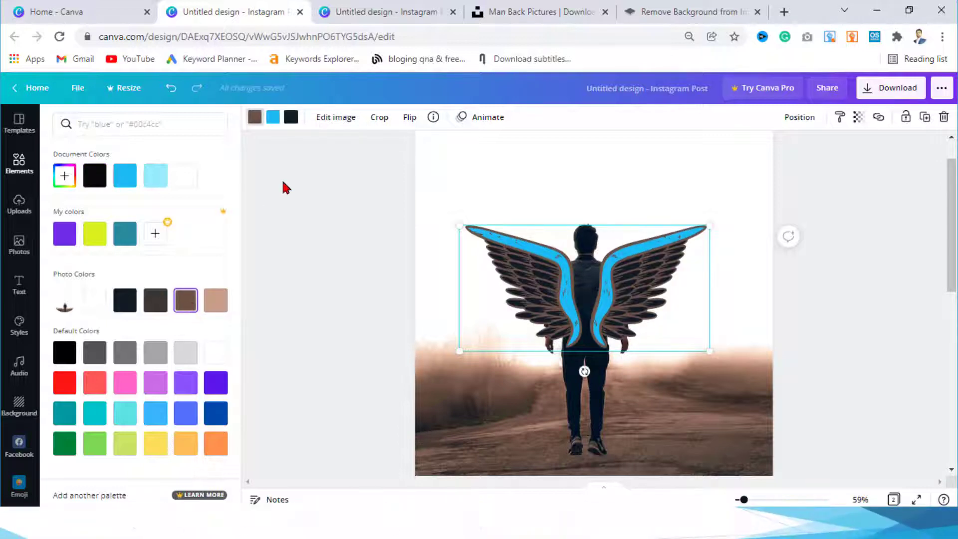
key(ctrl+z)
click(291, 237)
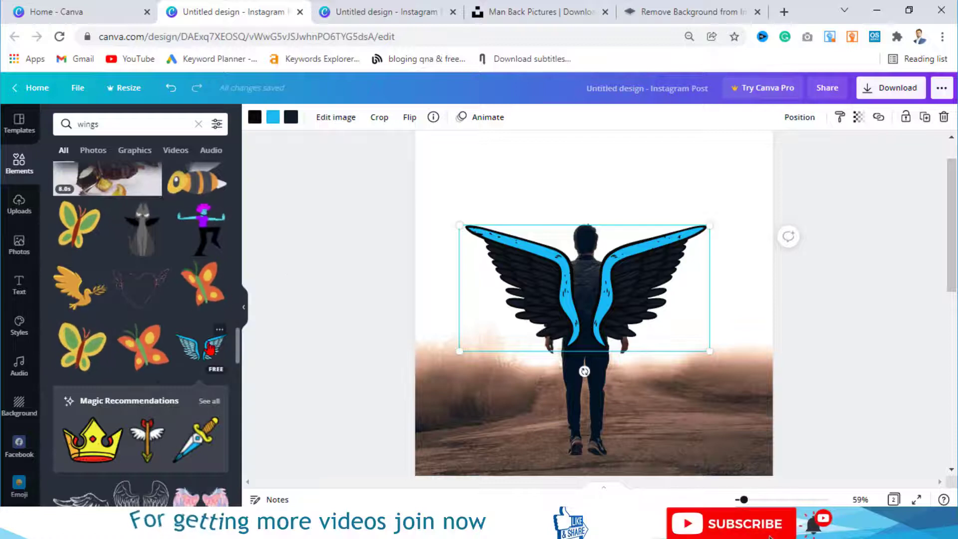
- Add the purple and blue spider graphic from the full set of Magic Recommendations for the wings
click(209, 400)
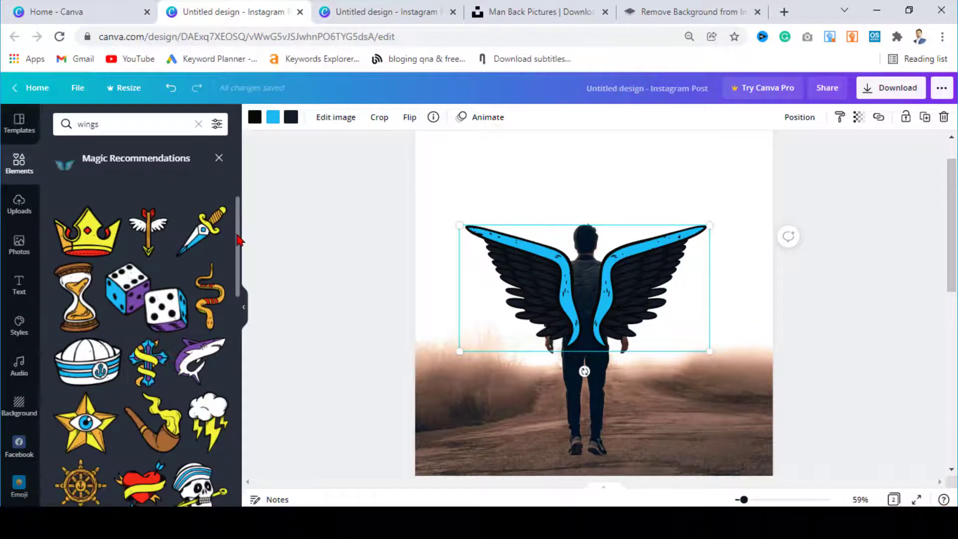
scroll(239, 240, down, 5)
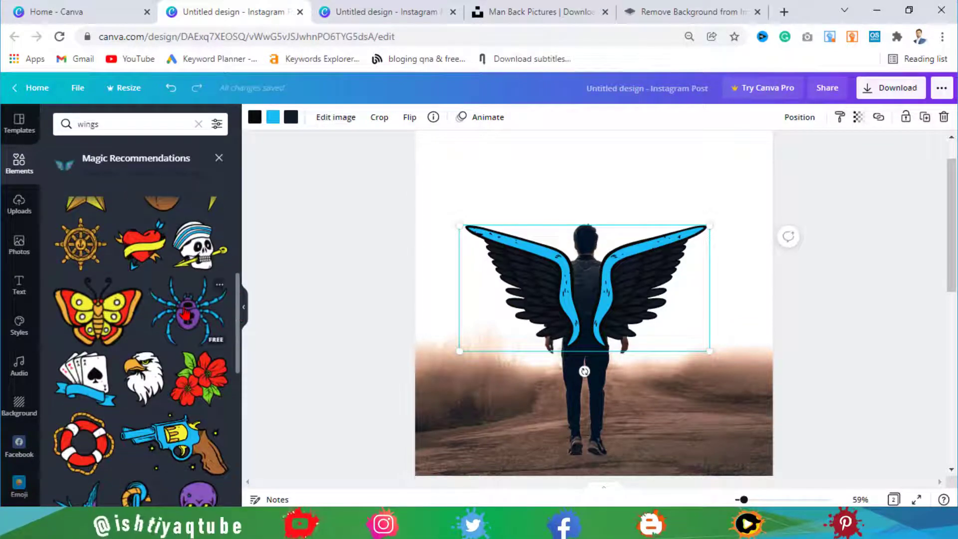
click(186, 314)
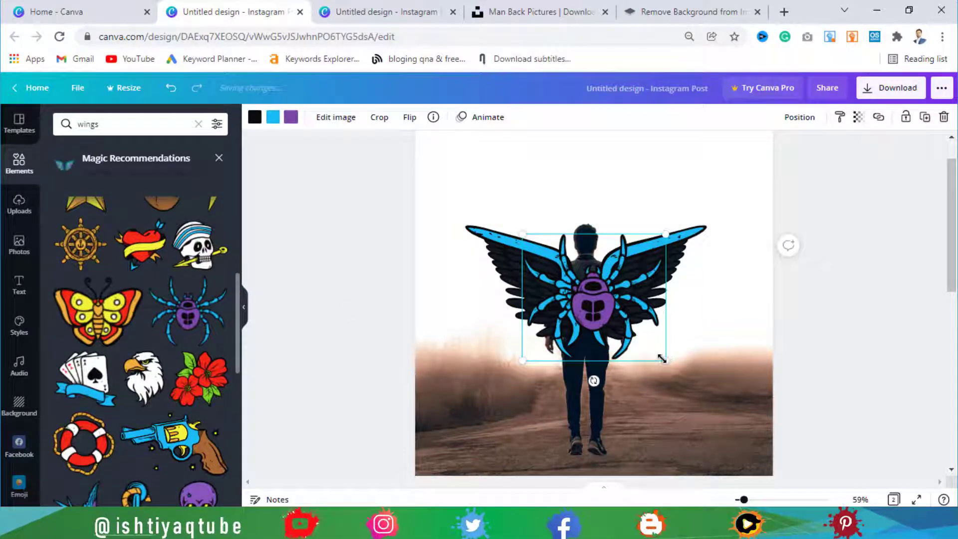
- Shrink the spider and position it on the man's back, centred between the two wings
drag(662, 358, 629, 326)
drag(581, 281, 586, 290)
click(644, 298)
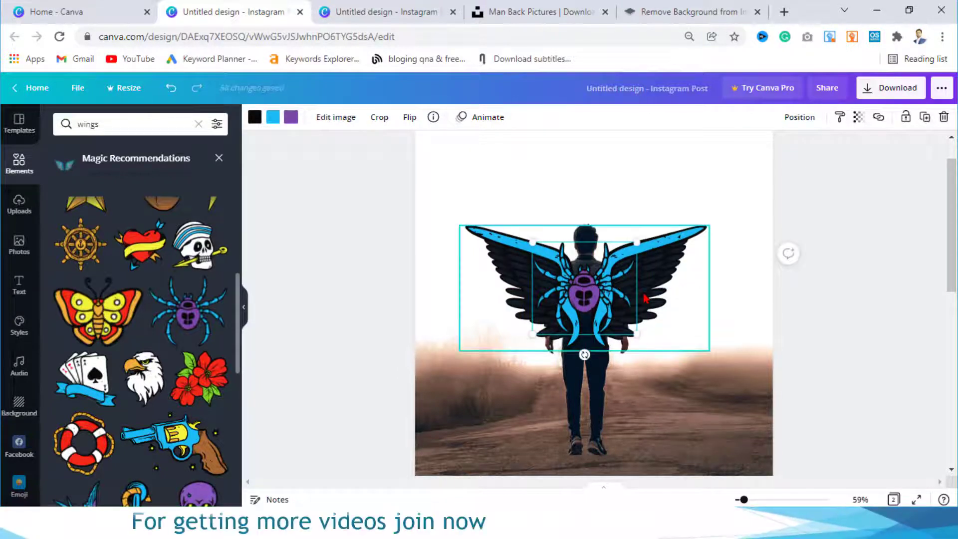
key(Right)
key(Right)
key(Right)
key(Right)
key(Right)
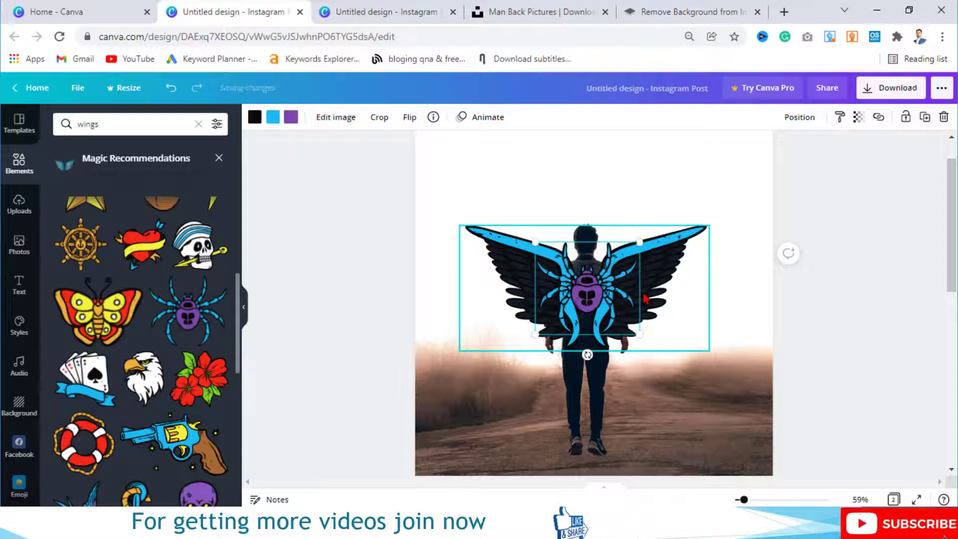
- Recolour the spider's purple body to the bright blue document colour and send the spider backward behind the wings
click(293, 119)
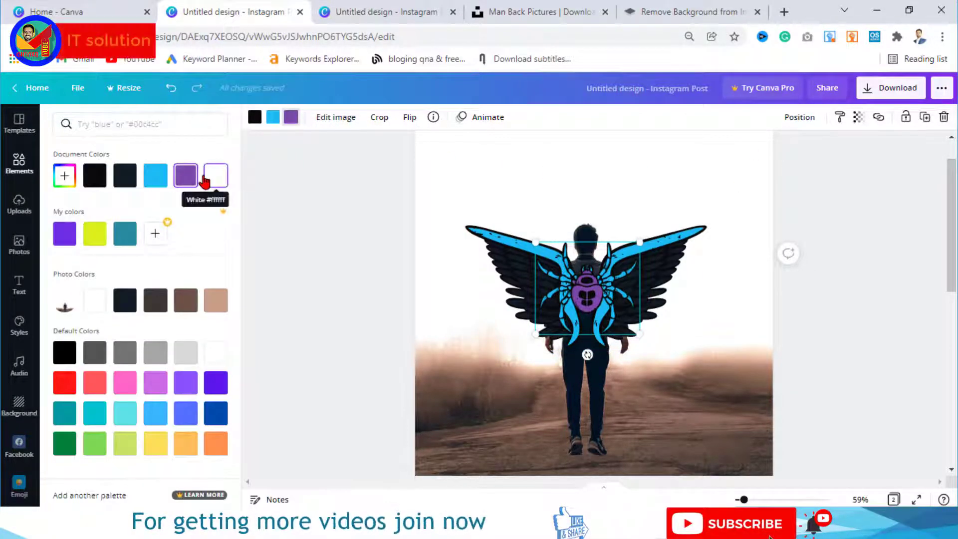
click(155, 176)
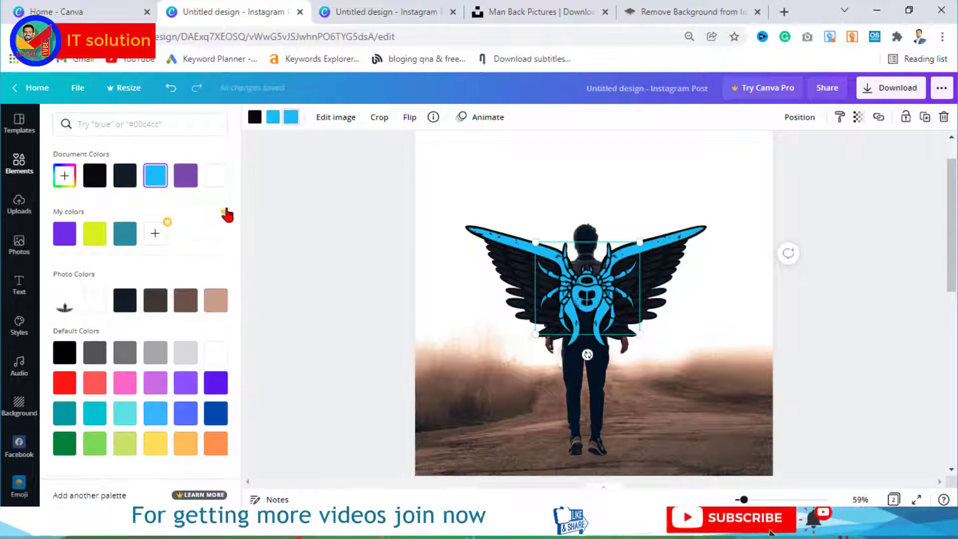
click(799, 119)
click(748, 154)
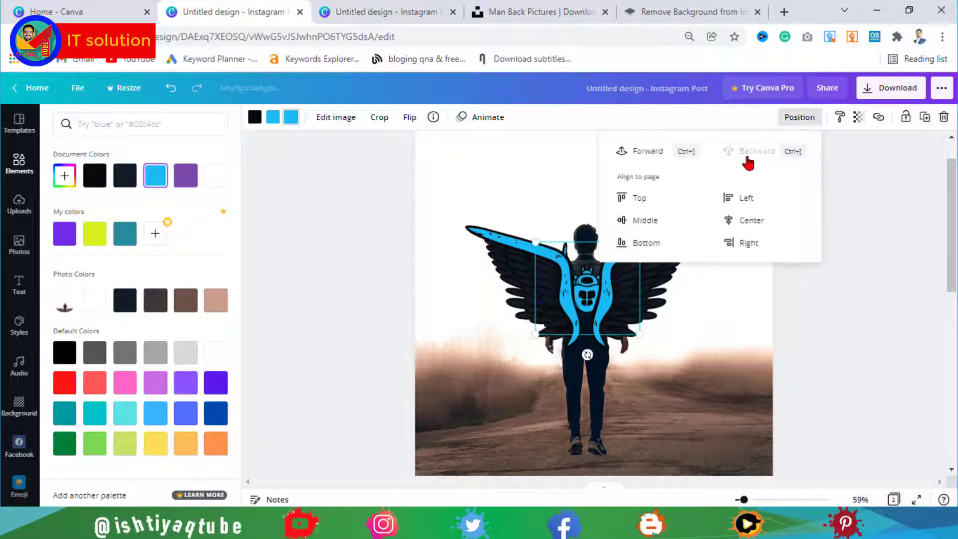
click(879, 286)
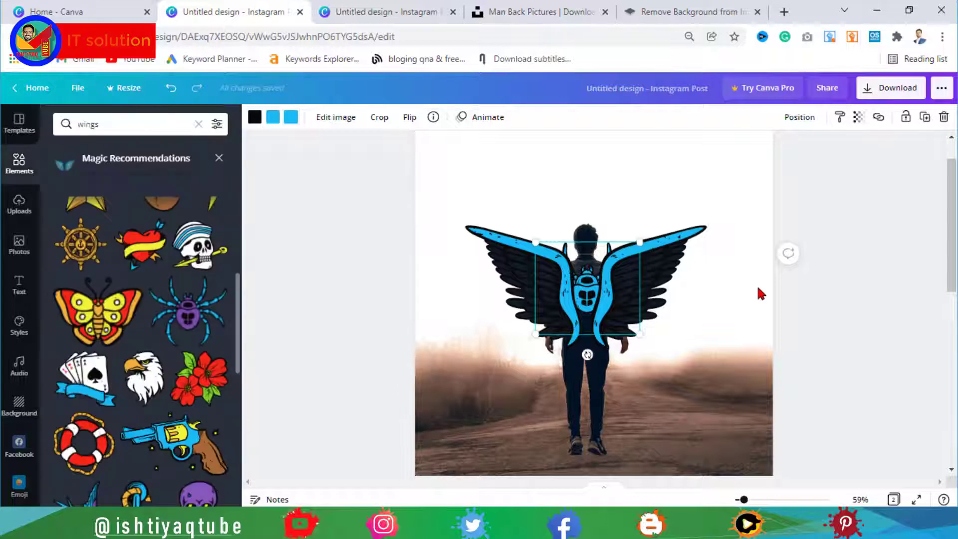
- Nudge the blue and black wings slightly to the right to line them up with the spider, and deselect them
click(667, 290)
key(Right)
key(Right)
key(Right)
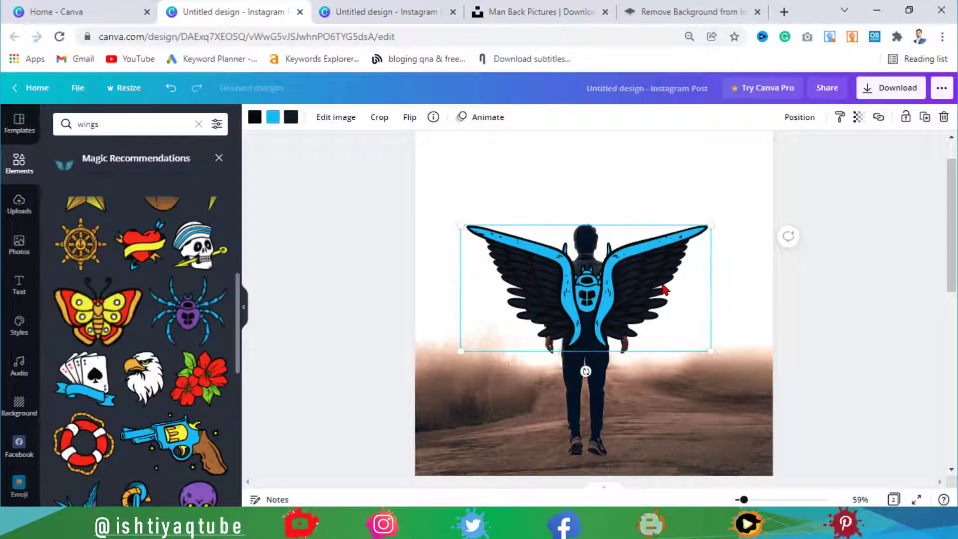
click(867, 252)
- Go to the man photo on page 2 and run a fresh elements search for "wing"
scroll(867, 252, down, 3)
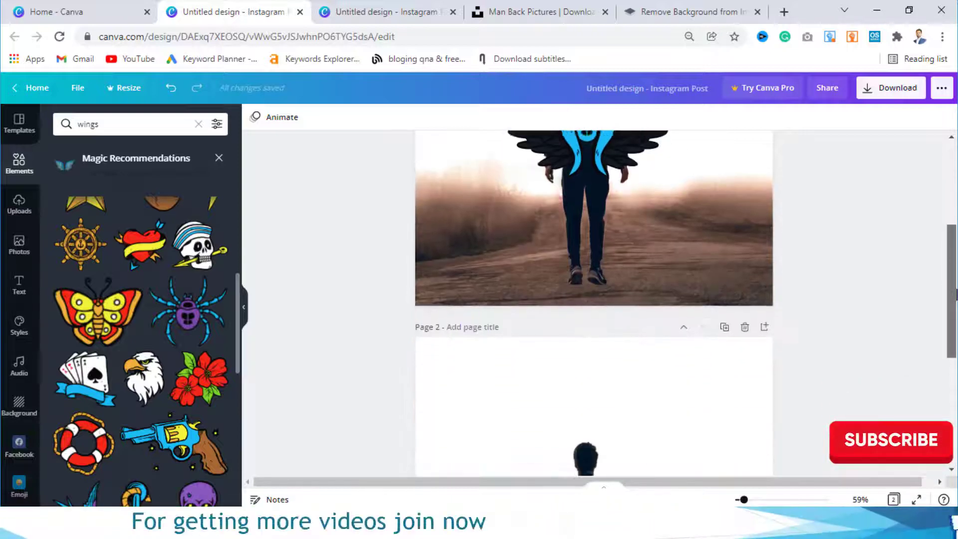
drag(956, 294, 957, 336)
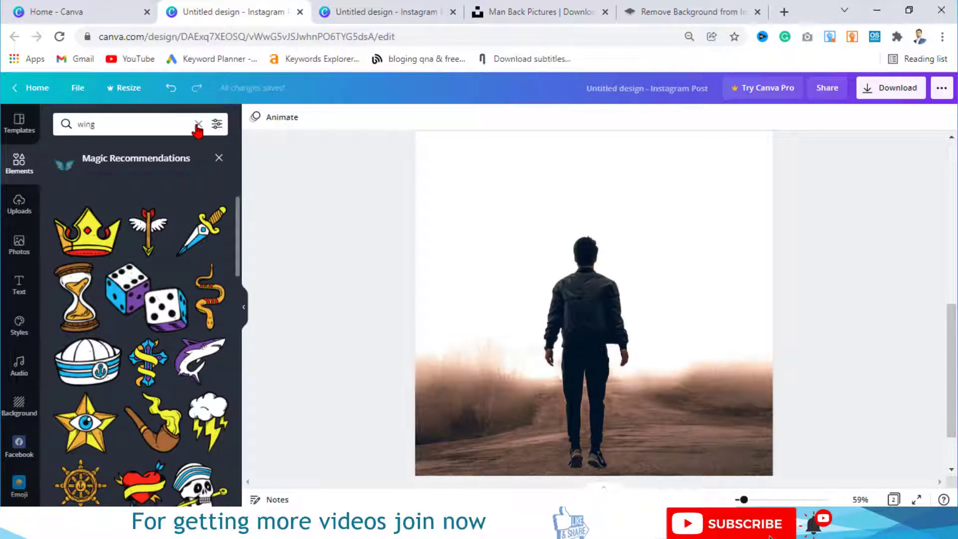
click(198, 125)
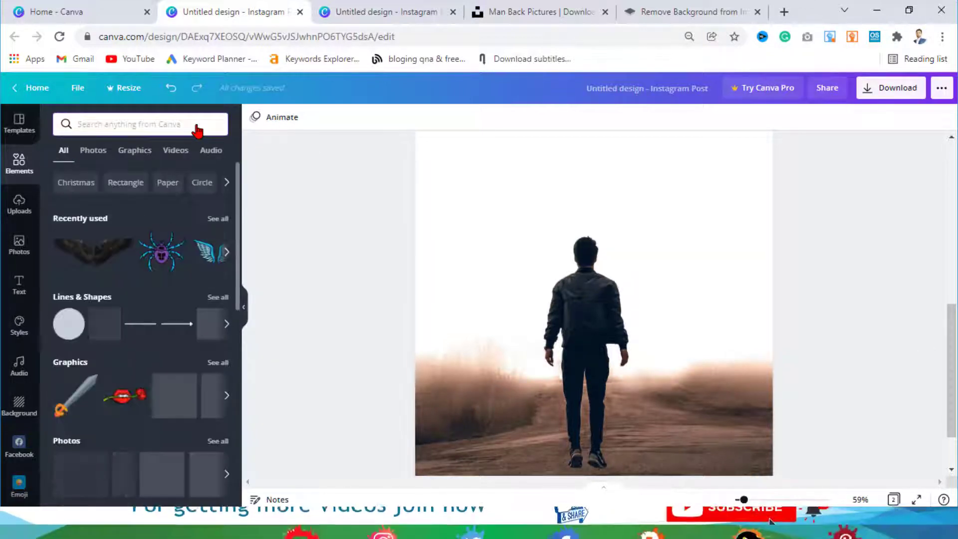
text(wing)
key(Return)
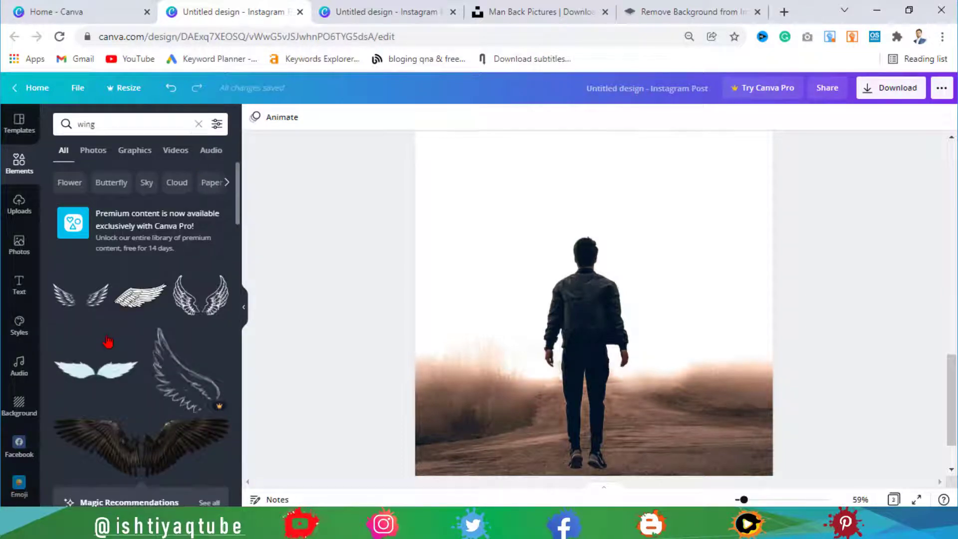
- Add the pale feathered wings to page 2, enlarge them to about 1,049 by 237 and centre them behind the man's shoulders
click(104, 380)
drag(642, 321, 631, 283)
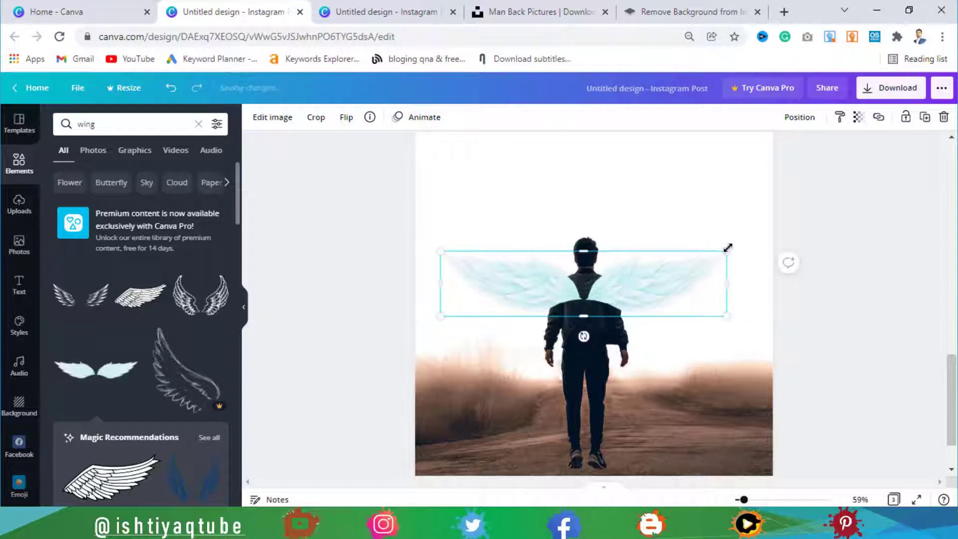
drag(727, 246, 772, 229)
drag(438, 235, 426, 237)
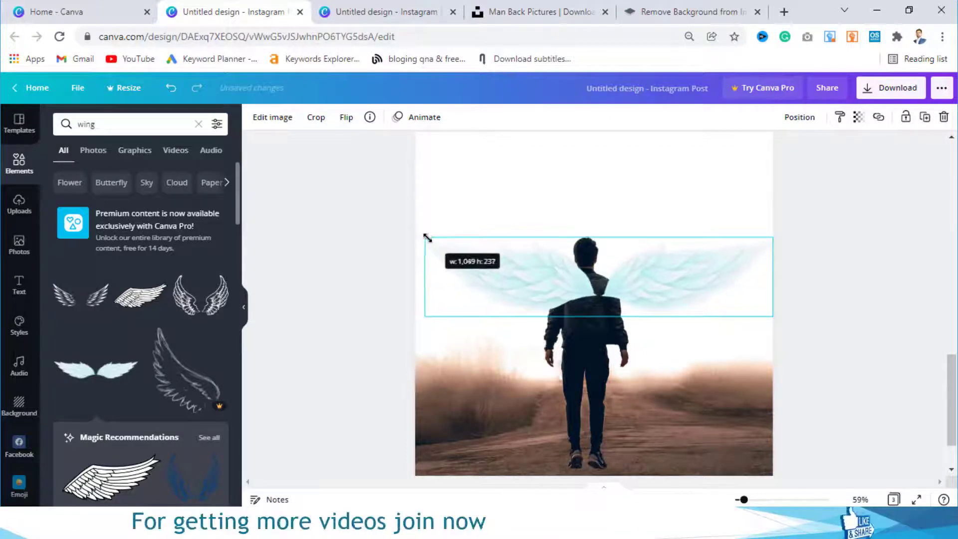
mouse_move(680, 277)
mouse_down()
mouse_move(672, 287)
mouse_move(671, 278)
mouse_up()
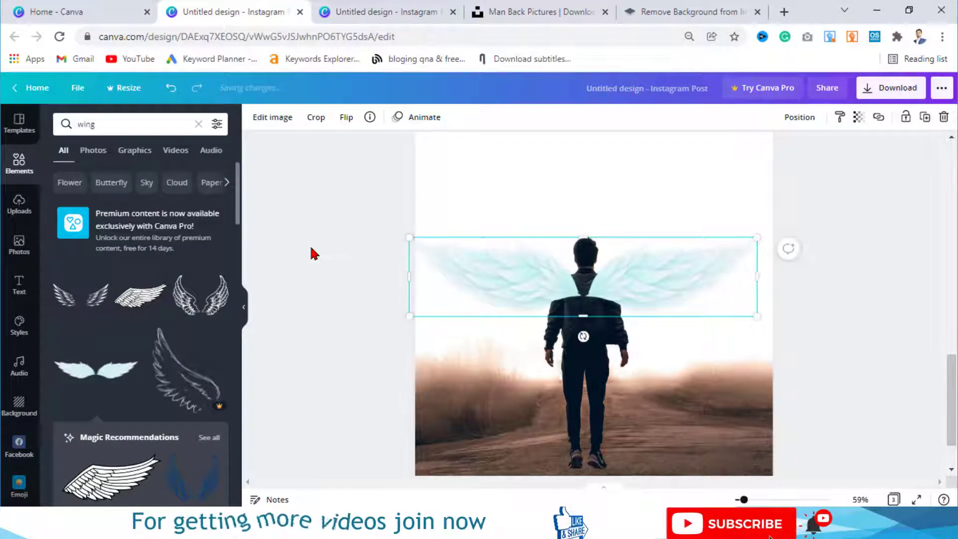
- Try the Marine effect from the ColorMix set on the pale wings
click(268, 120)
drag(238, 170, 246, 338)
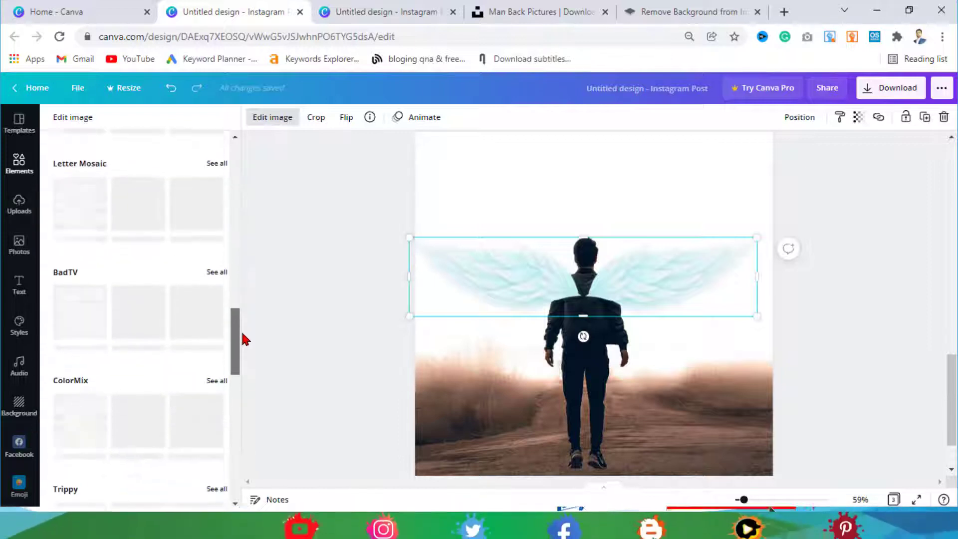
click(213, 353)
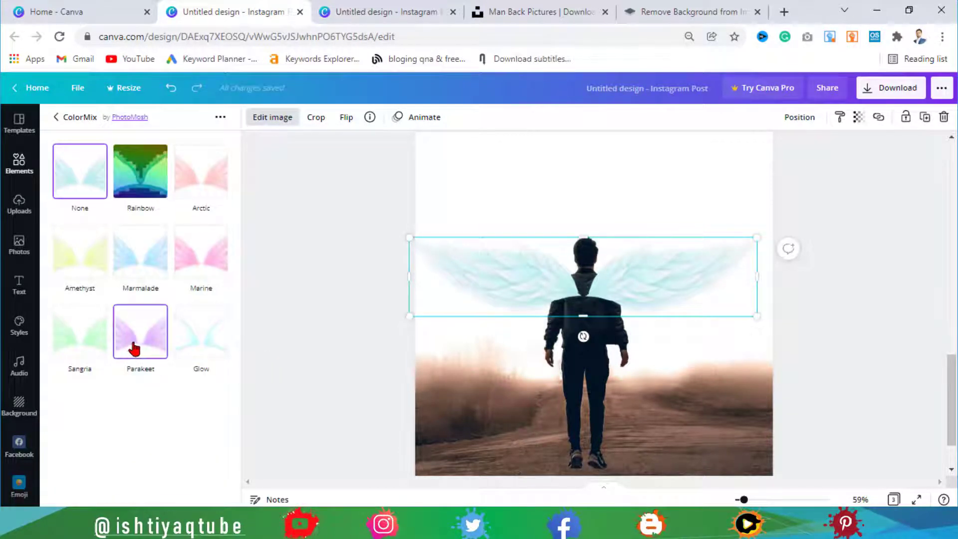
click(214, 257)
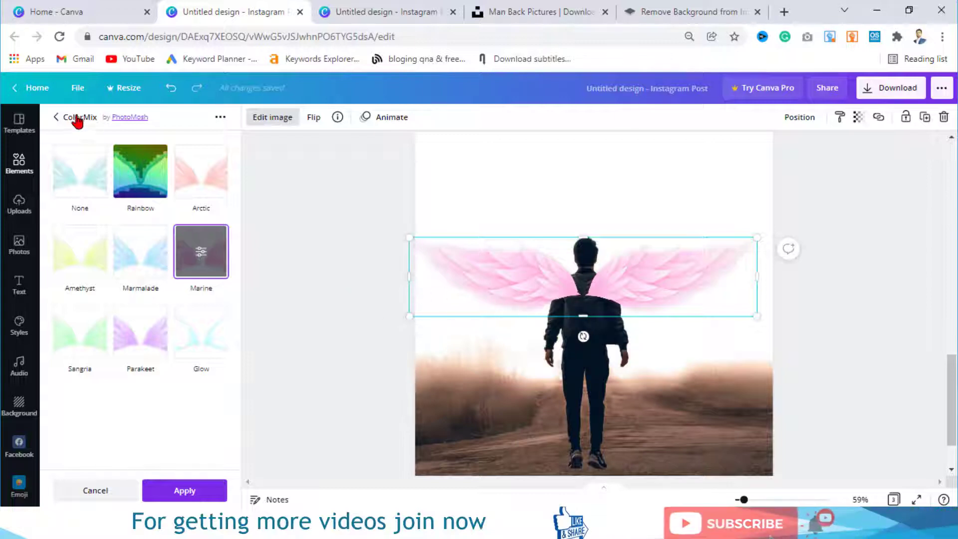
- Give the pale wings the Split effect from the Trippy set
click(56, 117)
drag(238, 309, 232, 338)
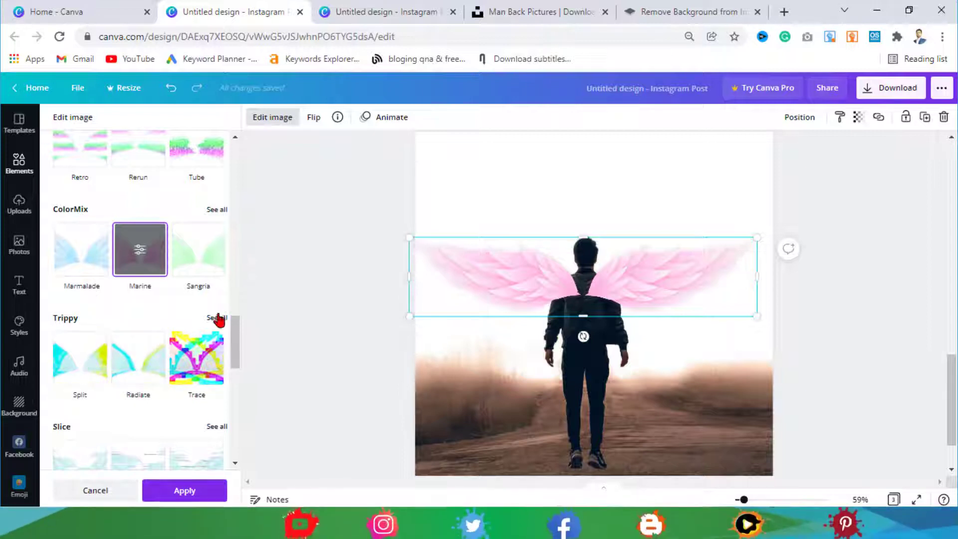
click(69, 372)
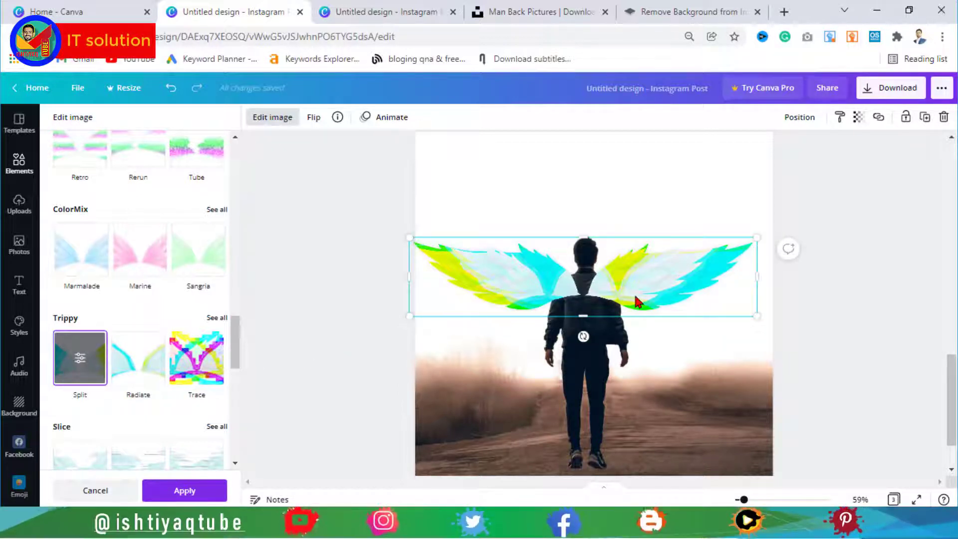
drag(235, 348, 237, 324)
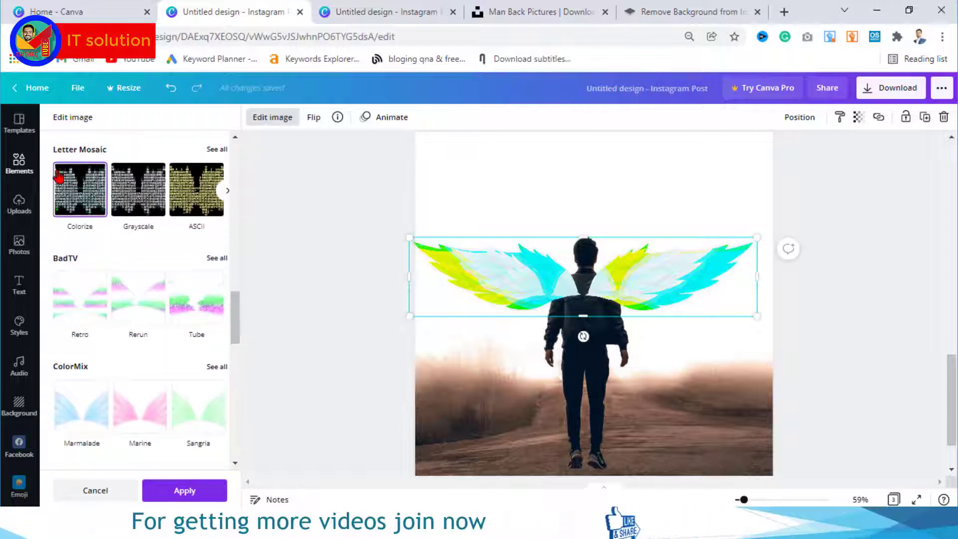
- Browse graphics similar to the Traditional Tattoo Sticker Wings and place a rope-wrapped anchor, reduced in size, on the man's back on page 3
click(30, 175)
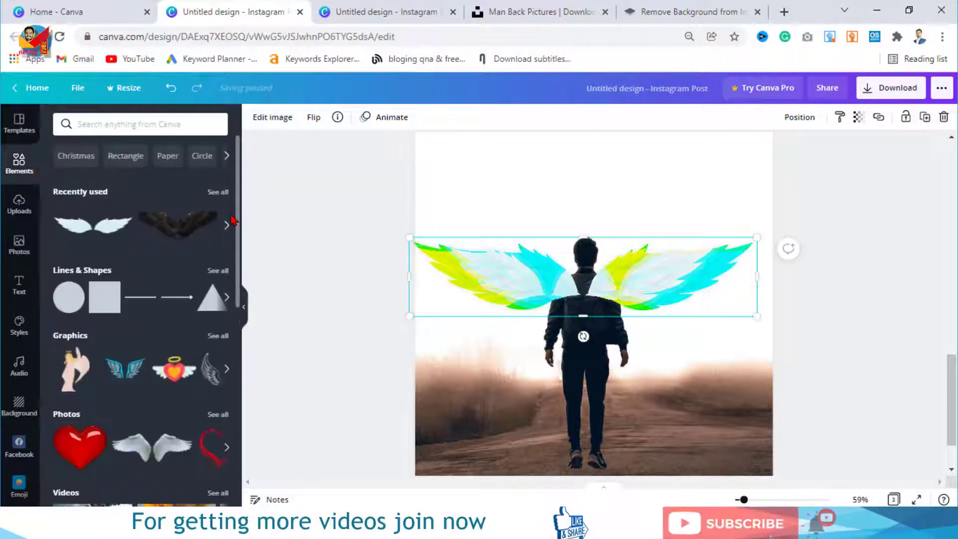
click(147, 211)
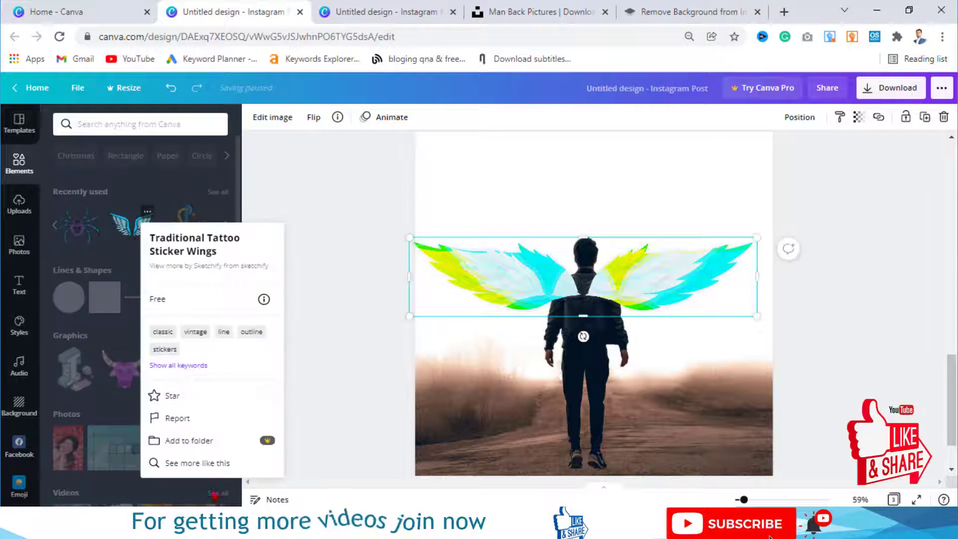
click(205, 463)
scroll(138, 325, down, 10)
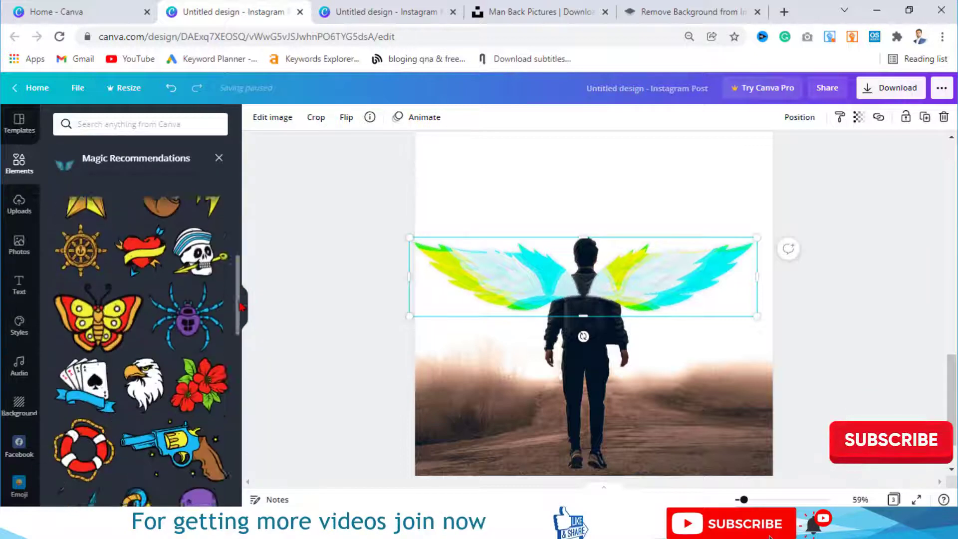
click(138, 325)
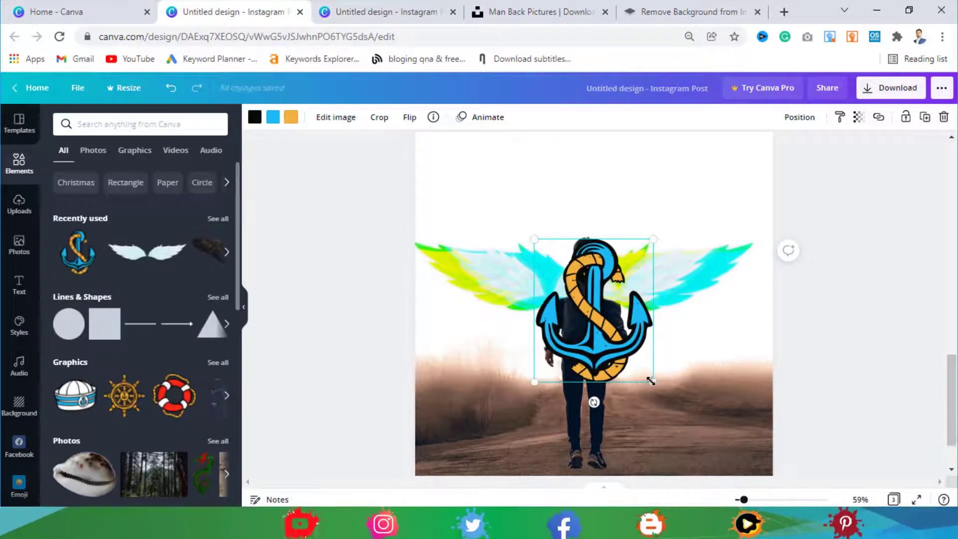
drag(654, 383, 618, 343)
drag(579, 310, 585, 335)
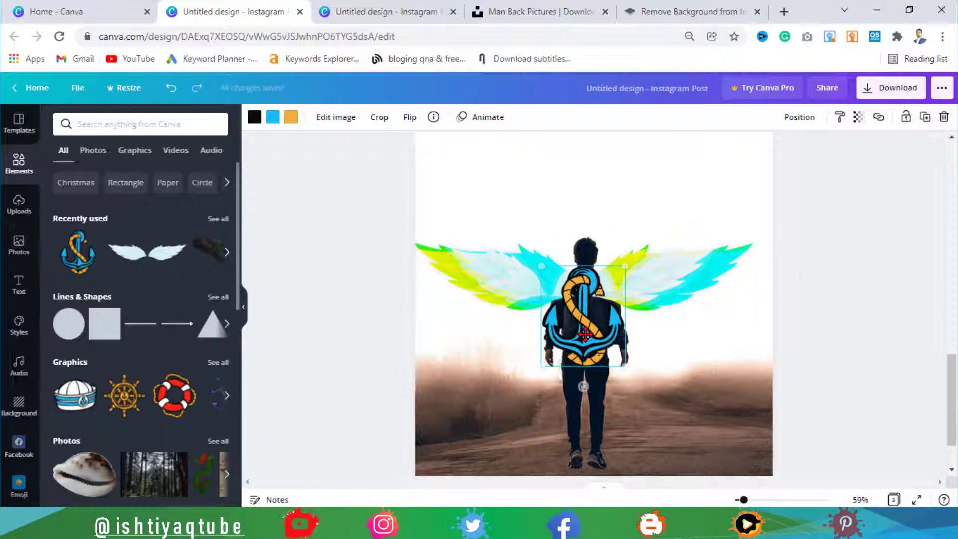
- Recolour the anchor's orange rope yellow-green and its black outline light green, trying tan and white for the outline first
click(291, 118)
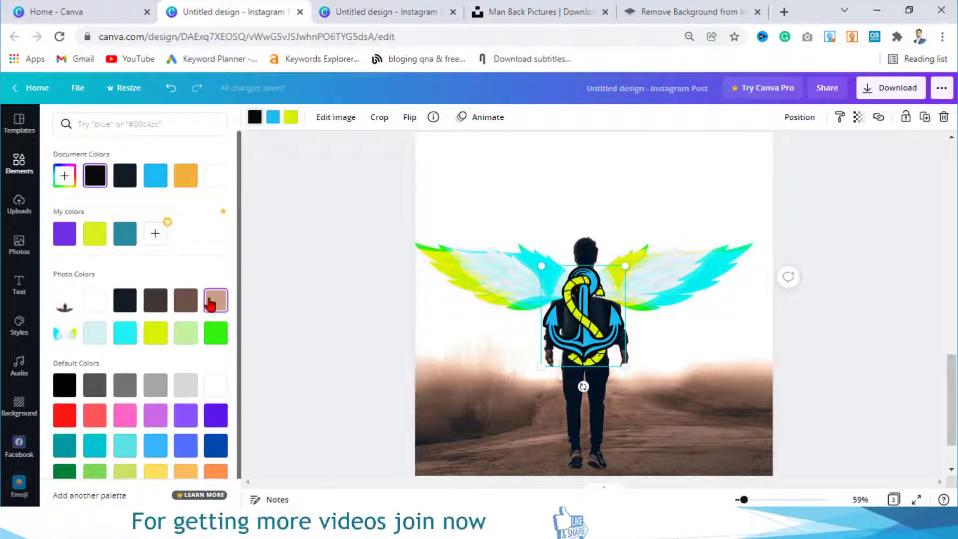
click(217, 302)
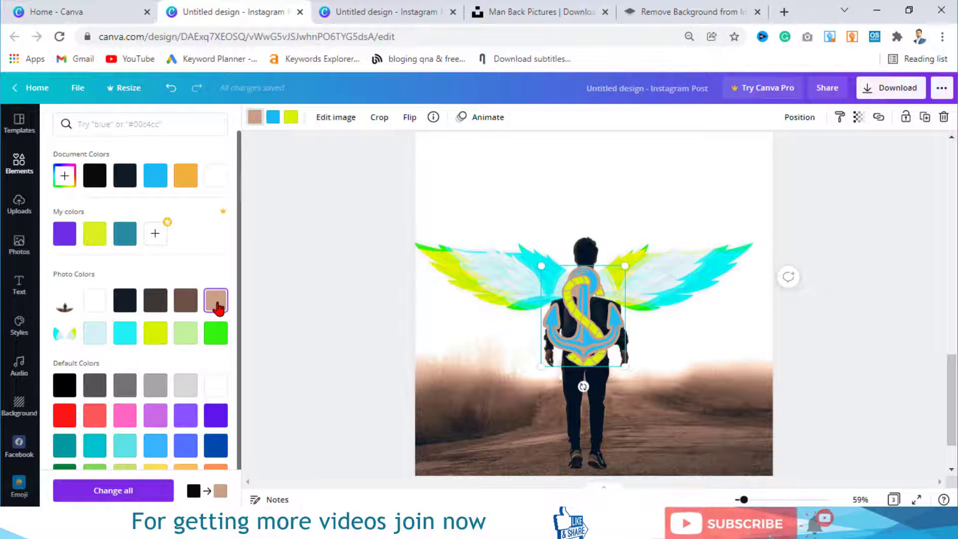
click(95, 302)
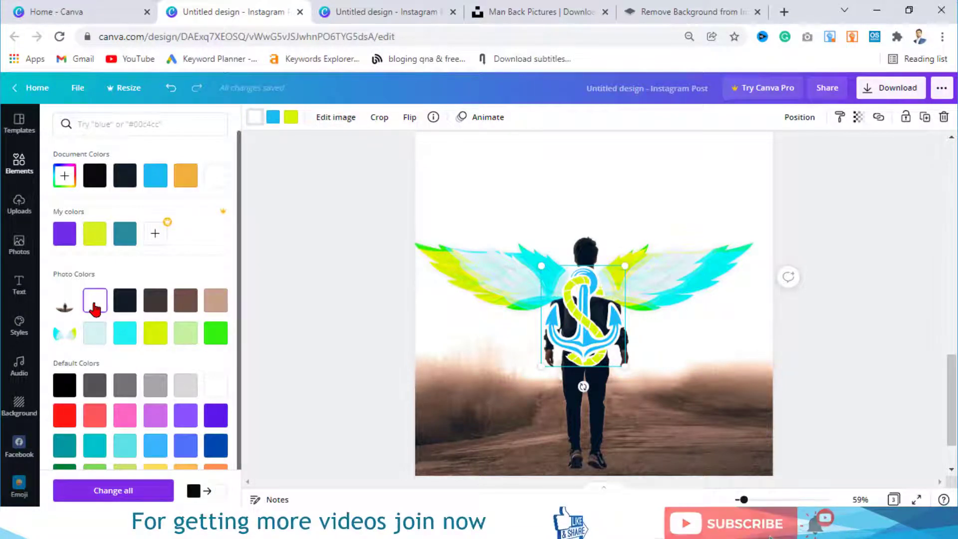
click(187, 336)
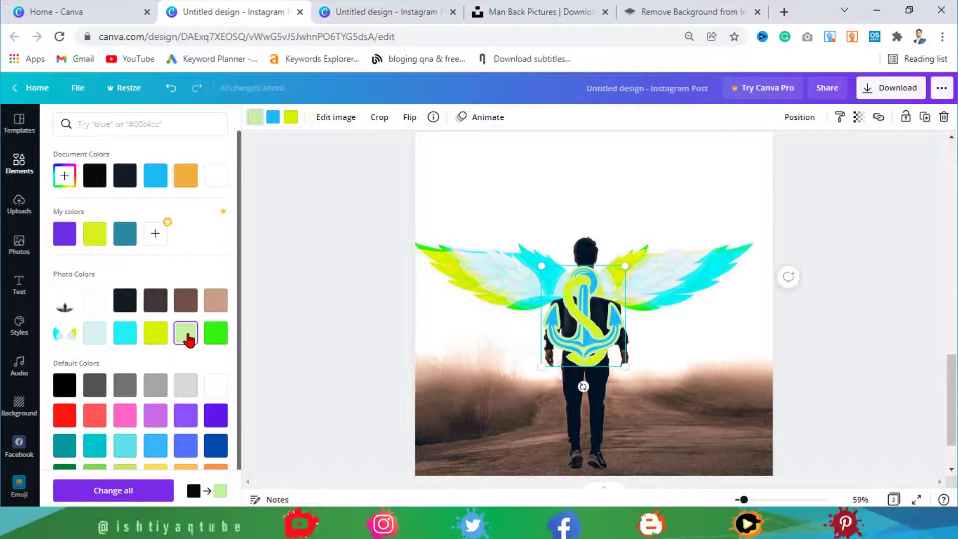
click(323, 184)
click(324, 184)
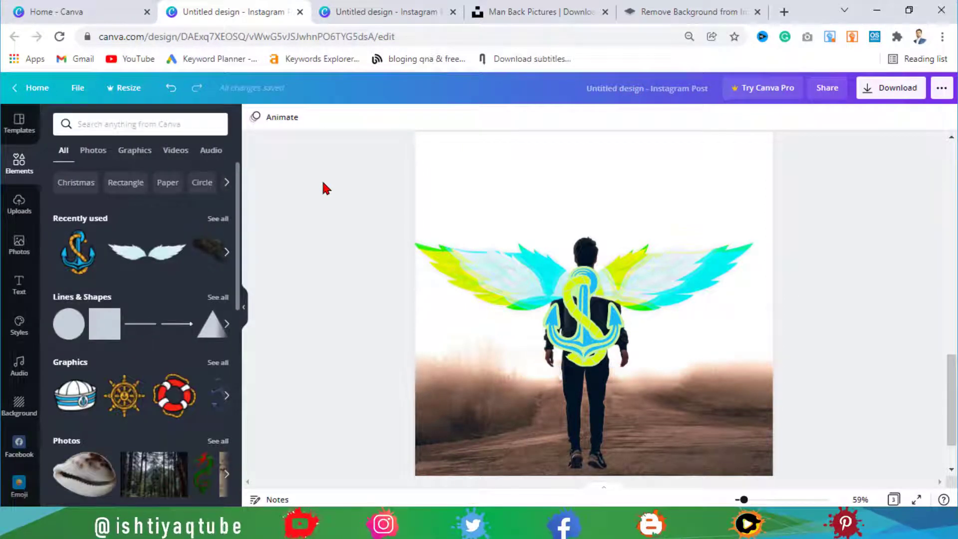
- Add a new blank page 4 after page 3 and title it "img"
drag(949, 424, 949, 402)
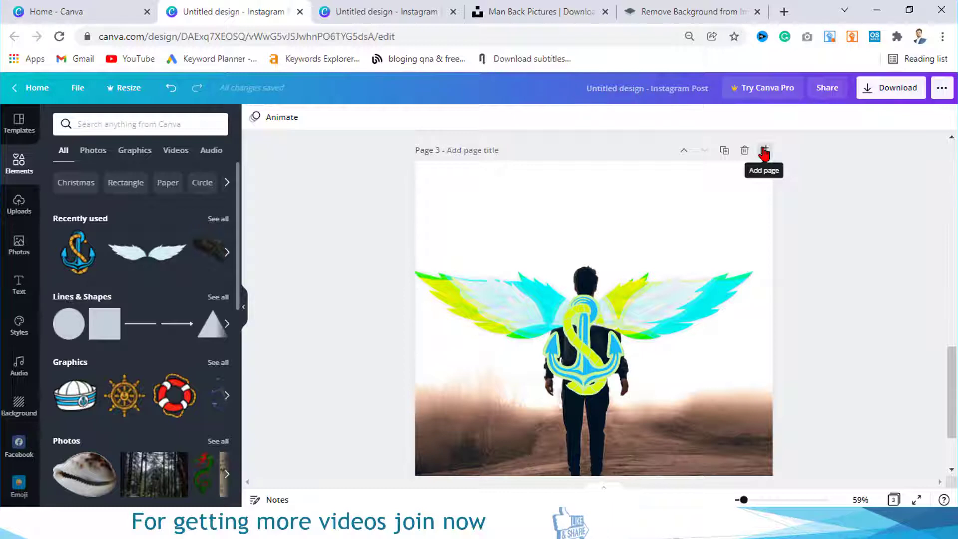
click(764, 152)
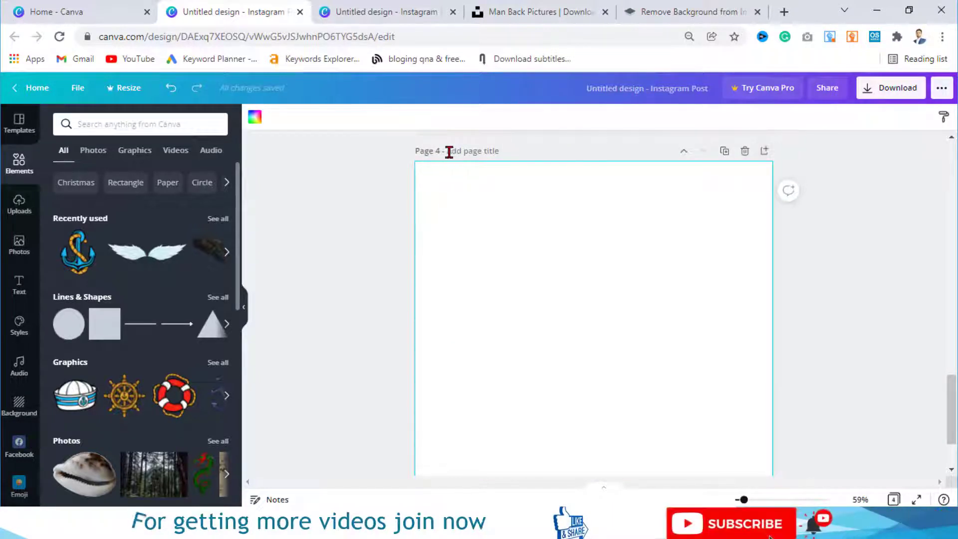
click(465, 151)
text(im)
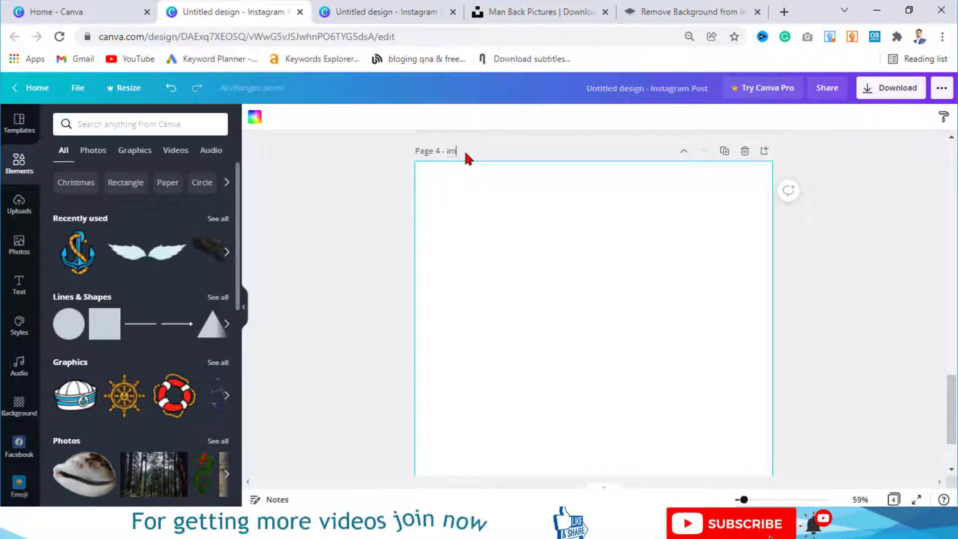
text(g)
click(371, 191)
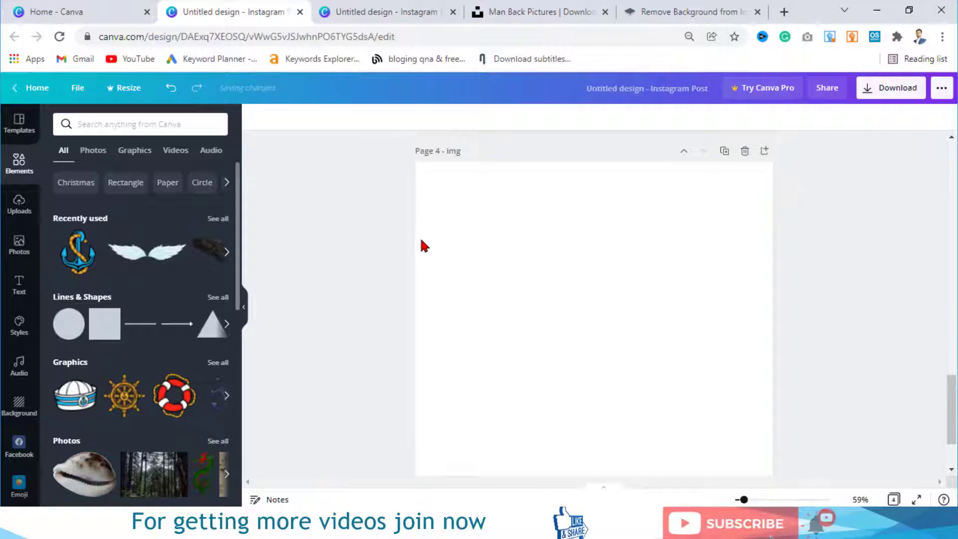
- Search the photo library for "man front pose" and add the photo of the man in the long dark embroidered coat to page 4
click(19, 244)
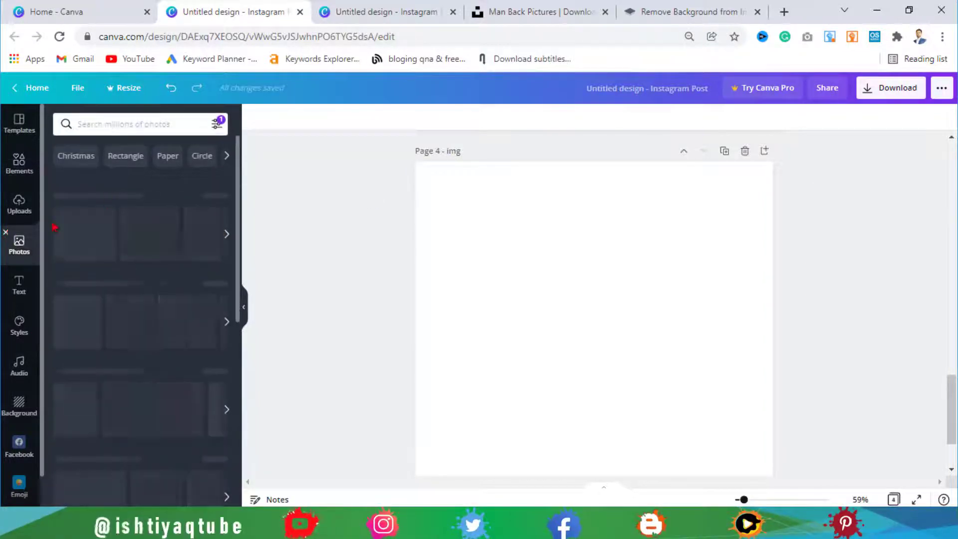
click(143, 125)
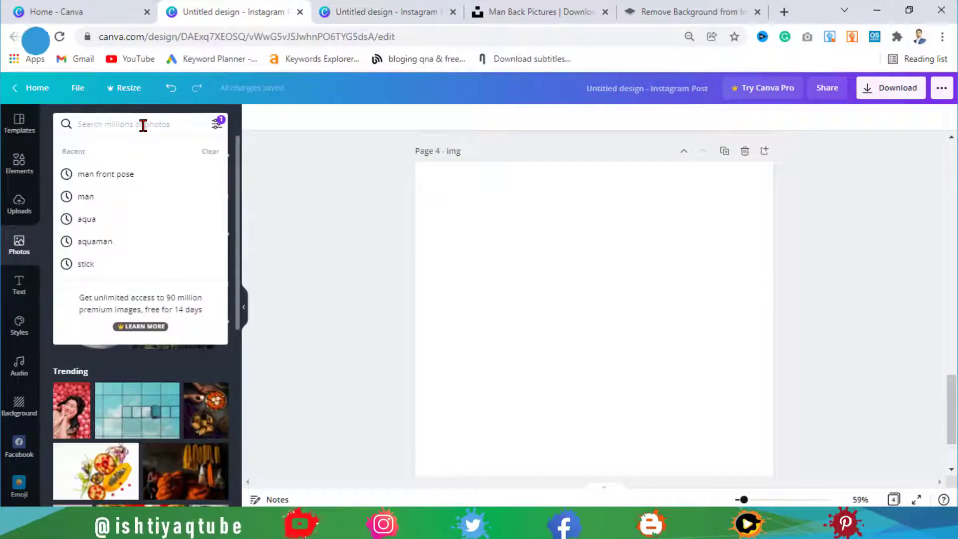
text(man front pose)
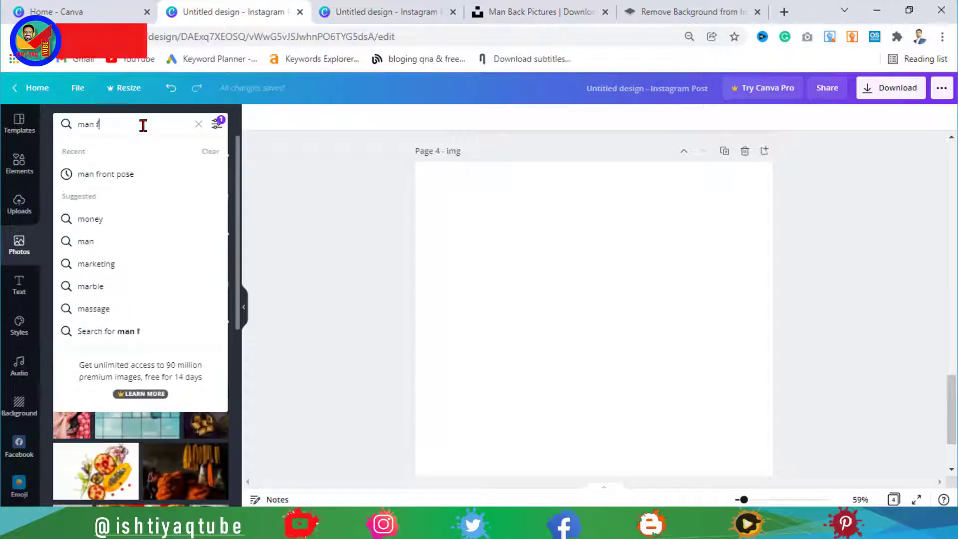
key(Return)
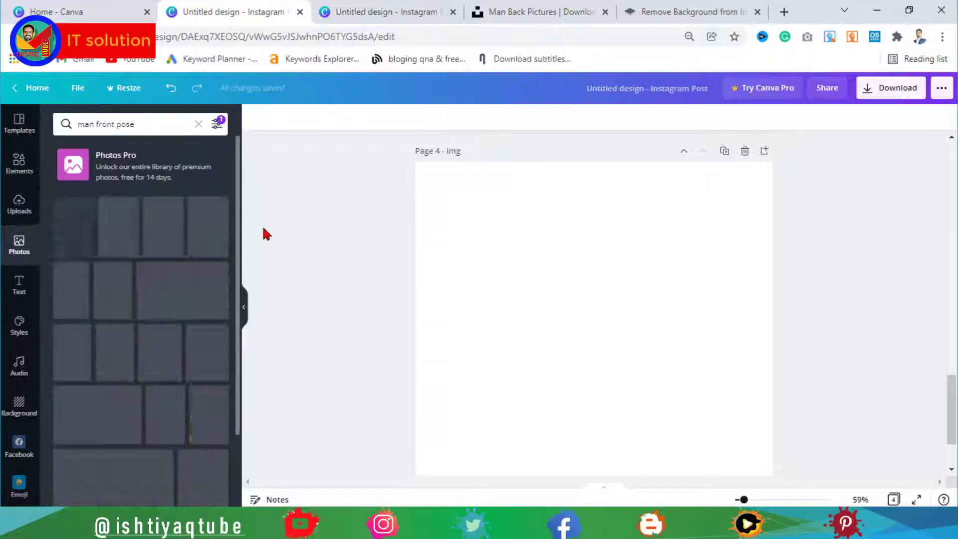
drag(242, 212, 244, 458)
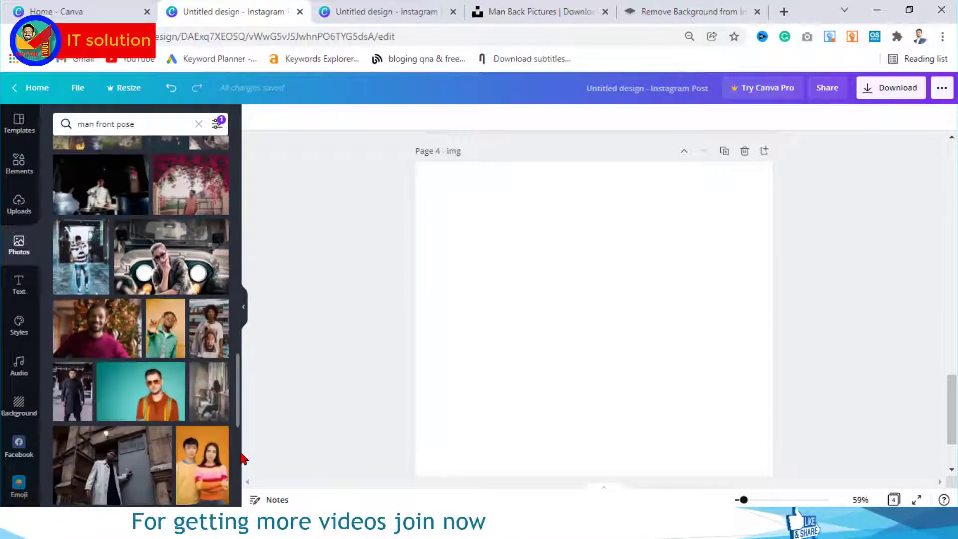
click(69, 394)
- Set the coat photo as page 4's background and shift it down within the frame so the man's head and torso fill the page
right_click(587, 351)
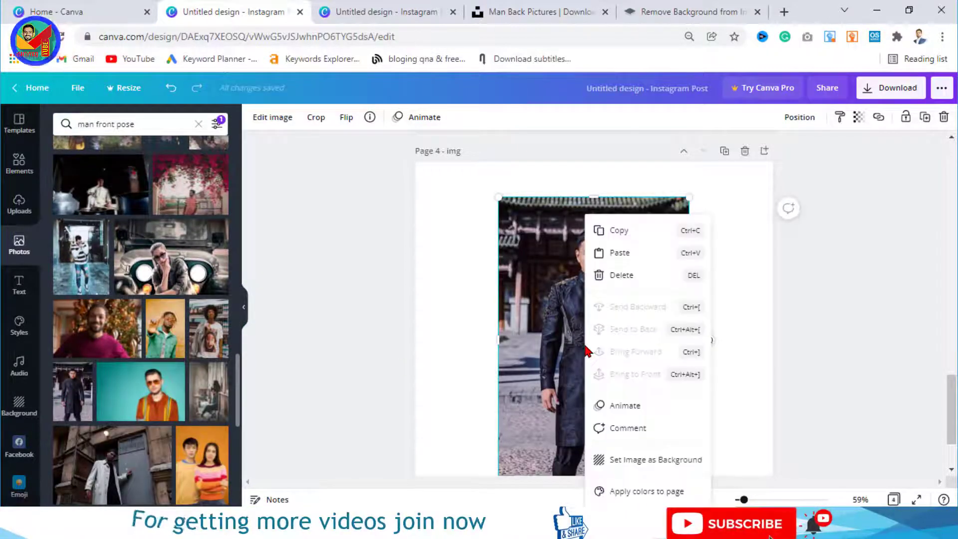
click(655, 460)
click(620, 291)
double_click(619, 291)
drag(619, 291, 615, 332)
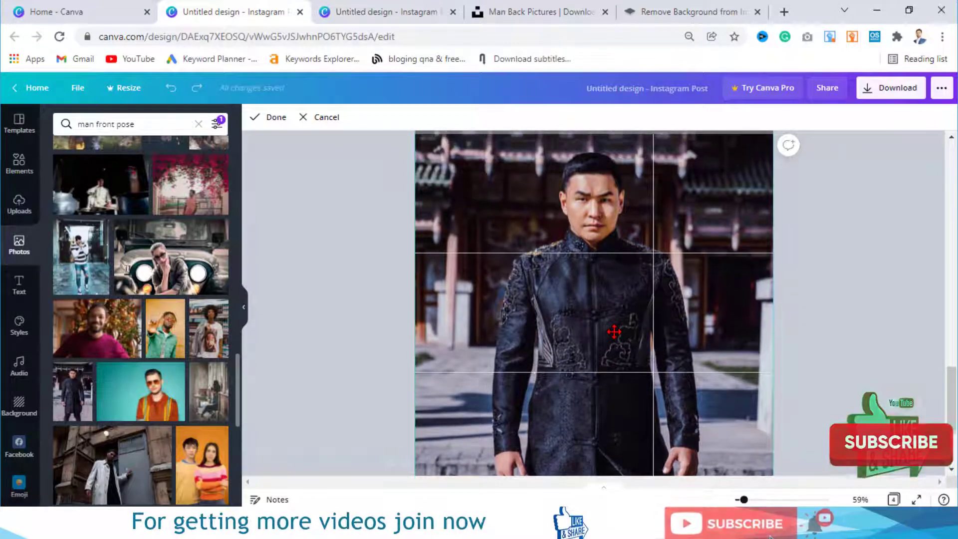
click(877, 299)
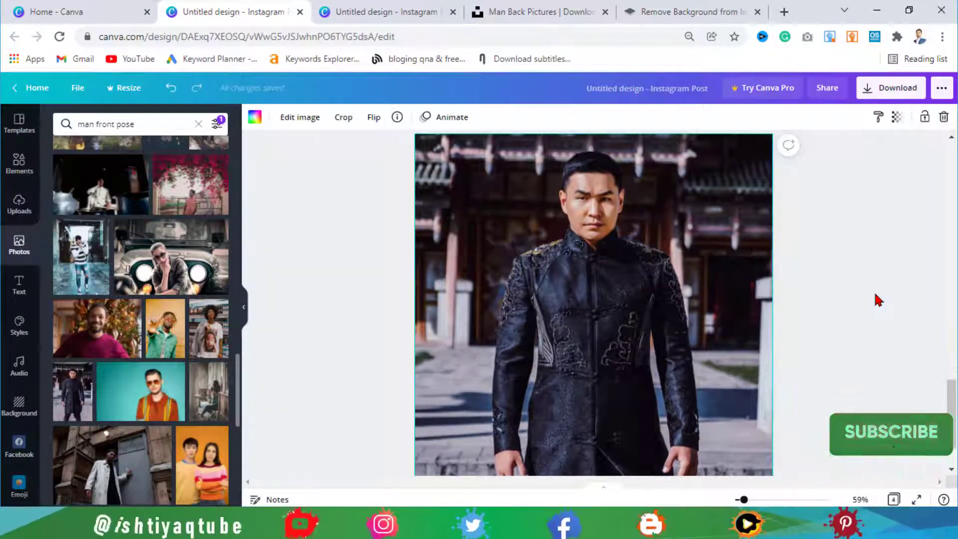
- Download only page 4 as a PNG
click(890, 90)
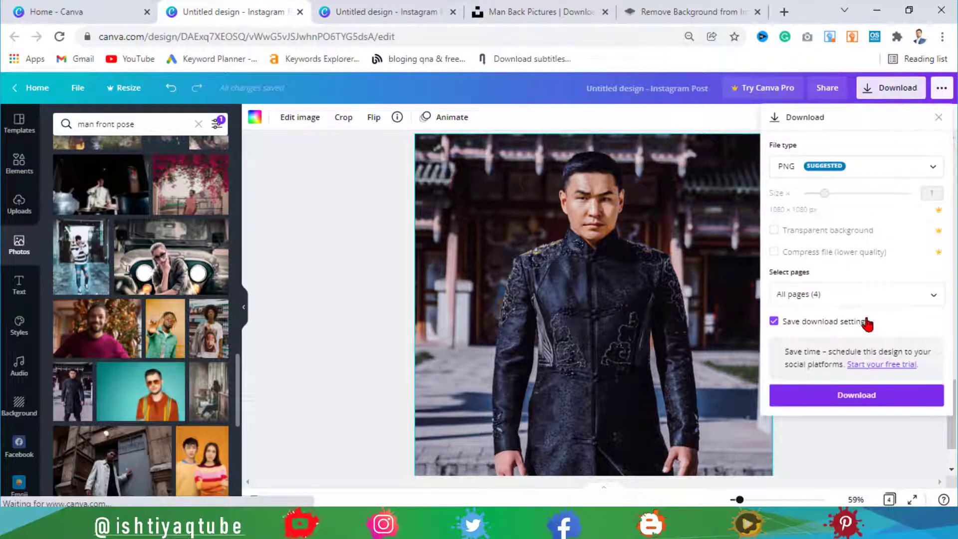
click(872, 295)
click(920, 326)
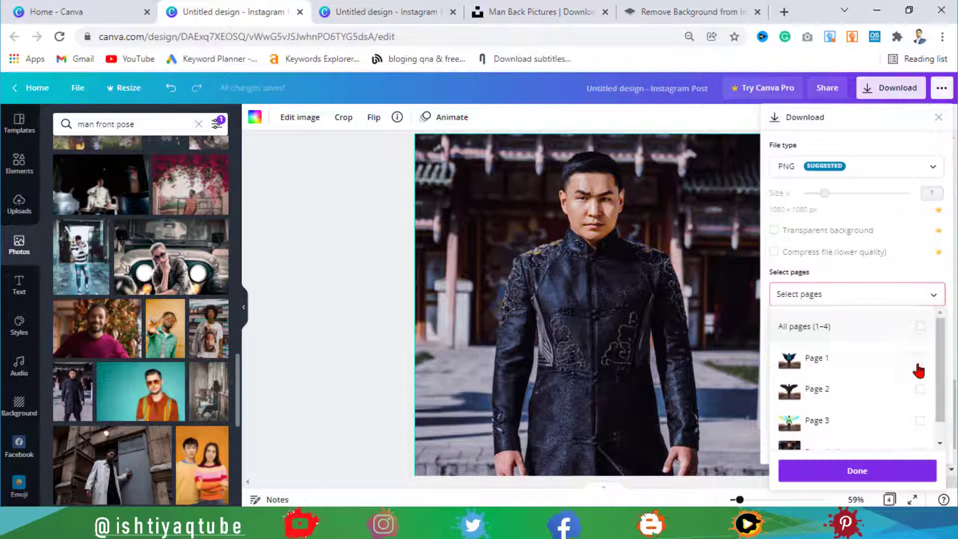
scroll(941, 391, down, 1)
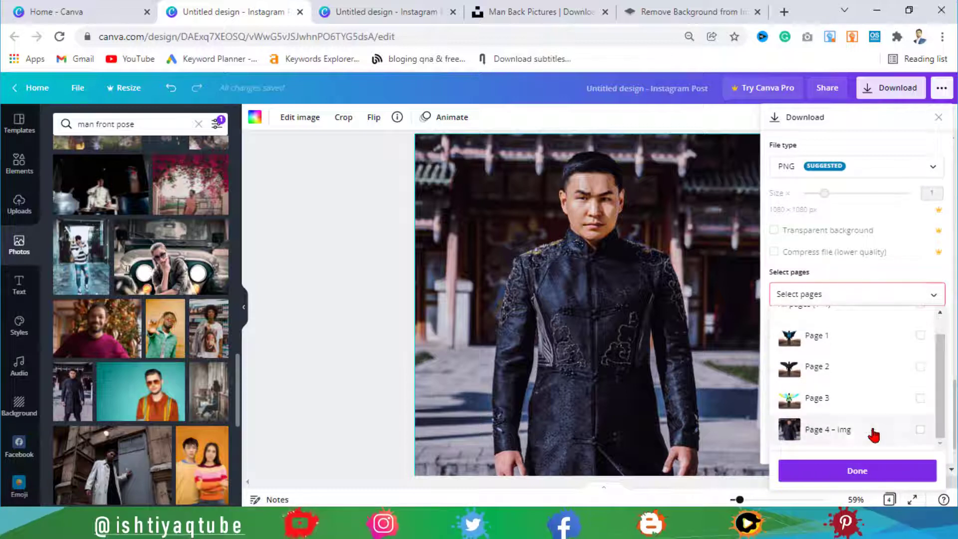
click(920, 430)
click(883, 479)
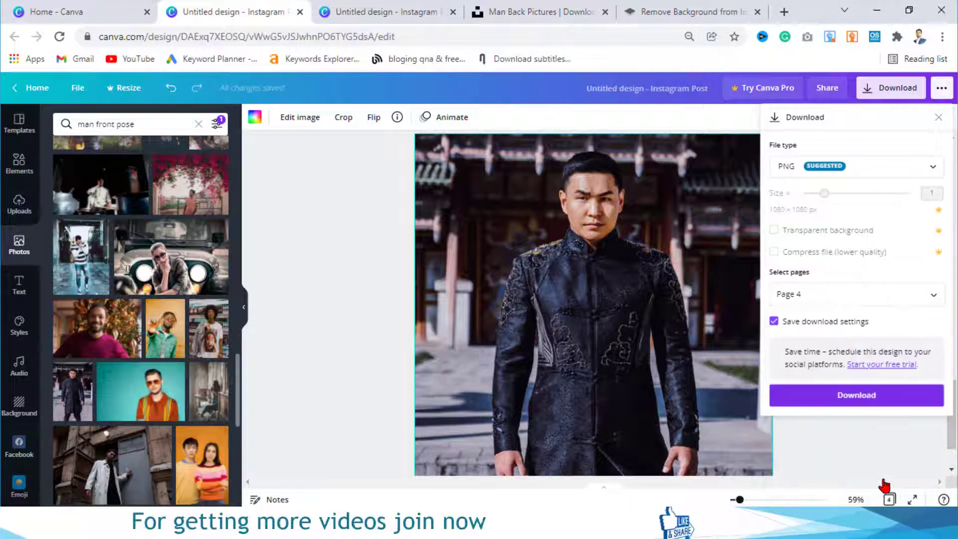
click(855, 395)
- Switch to remove.bg, download the preview-size cutout of the man in the coat, and return to the Canva design's uploaded images
click(664, 15)
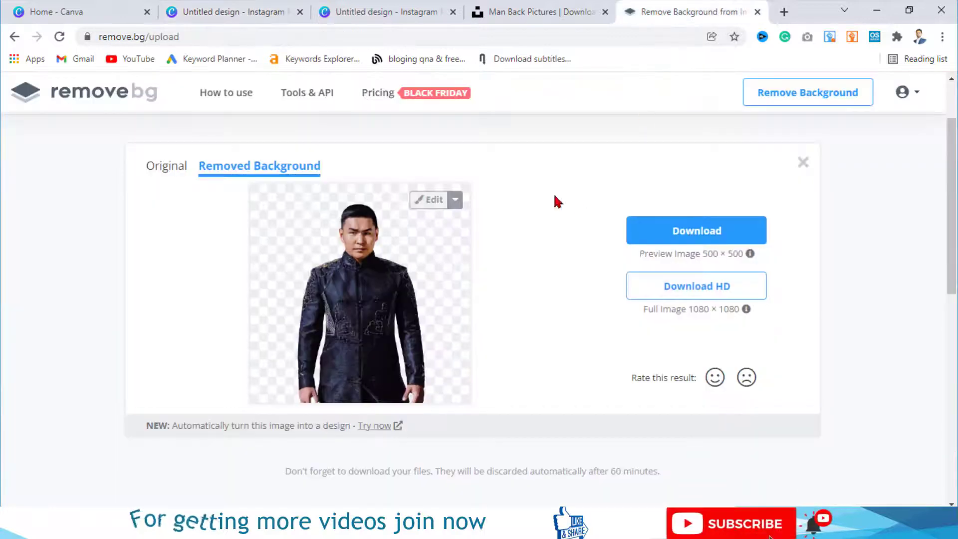
click(697, 229)
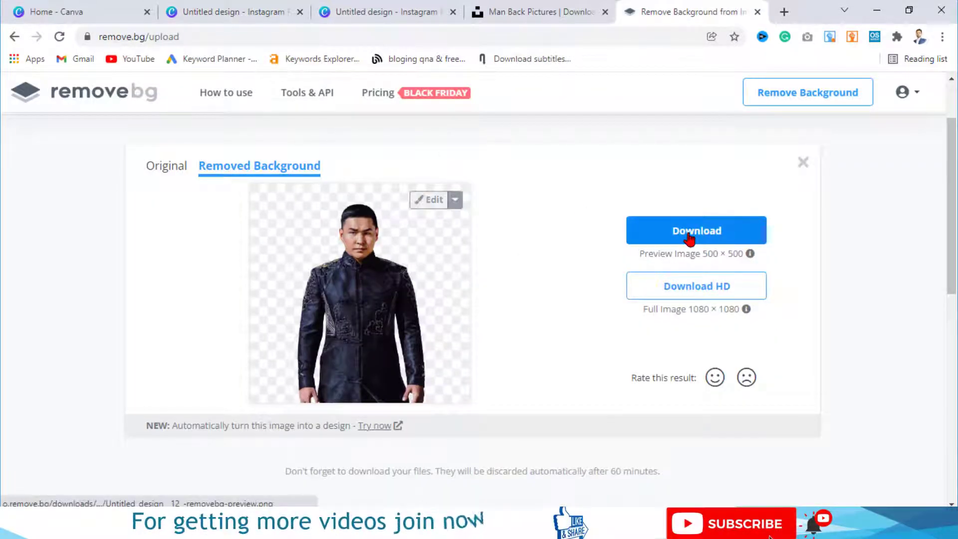
click(406, 13)
click(245, 13)
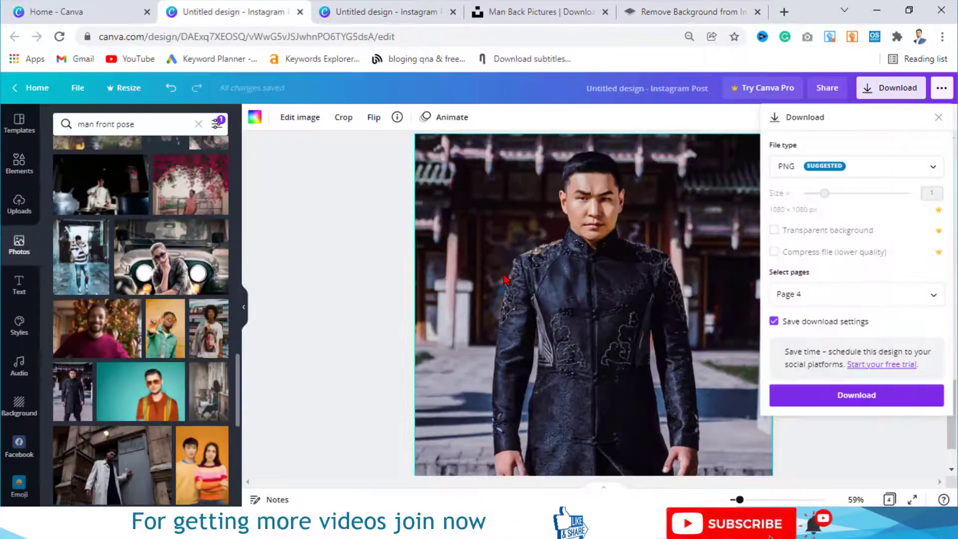
click(333, 228)
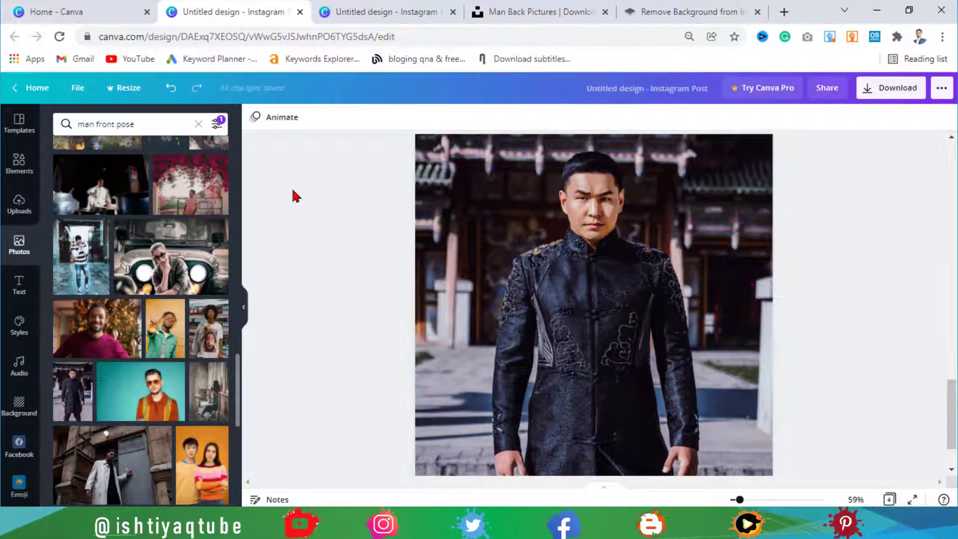
click(20, 200)
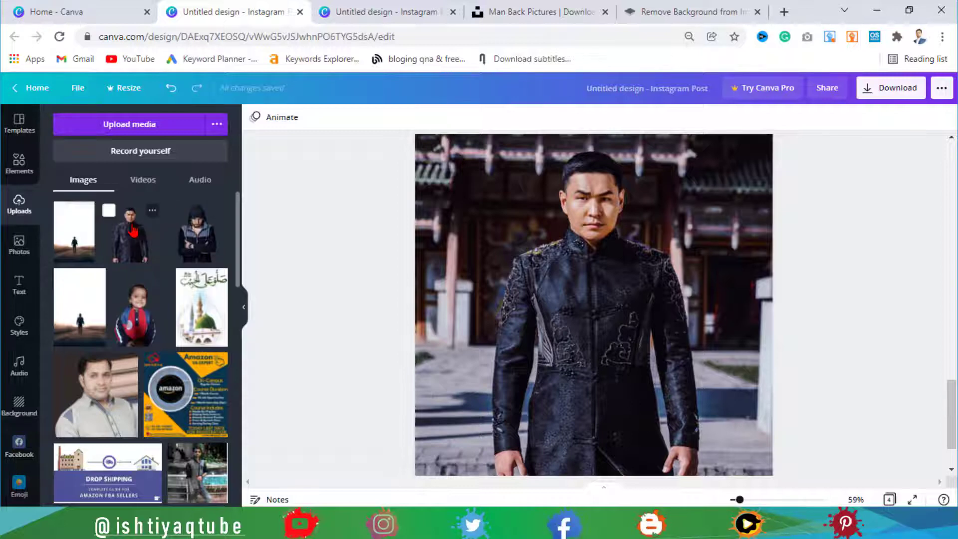
- Copy the blue-and-black wings from page 1 and paste them onto the man photo on page 4
drag(951, 415, 935, 208)
click(606, 244)
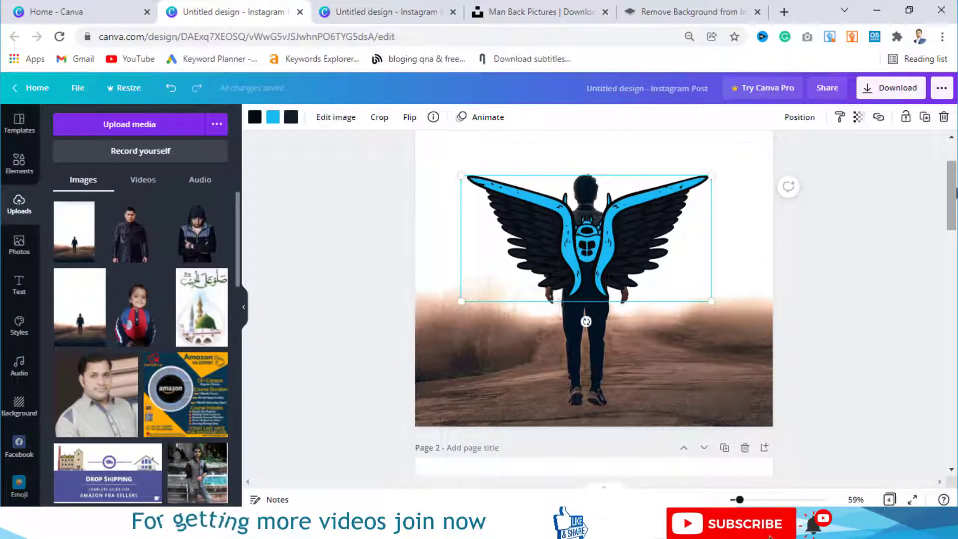
scroll(593, 300, down, 10)
click(629, 407)
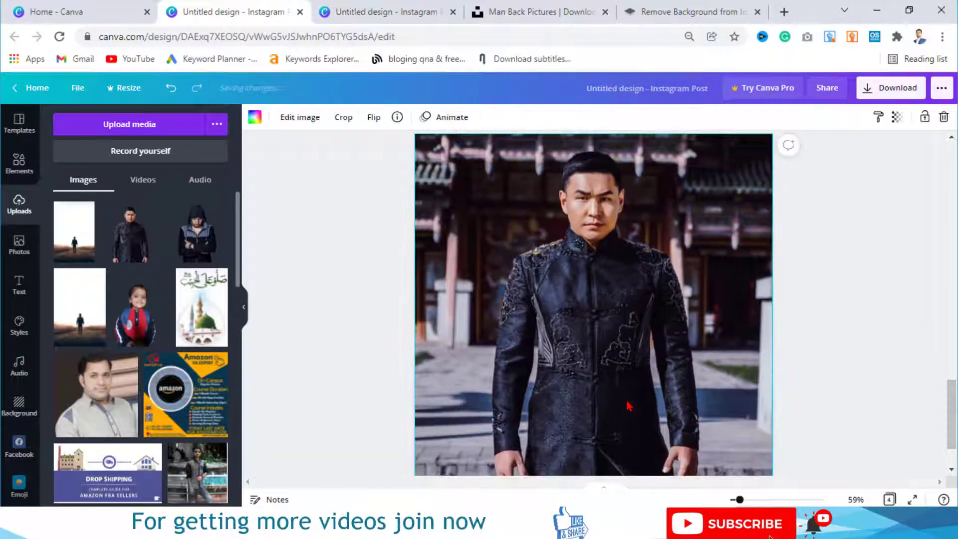
key(ctrl+v)
- Enlarge the pasted wings to span the full width of page 4 and centre them at the man's shoulders
drag(716, 241, 786, 169)
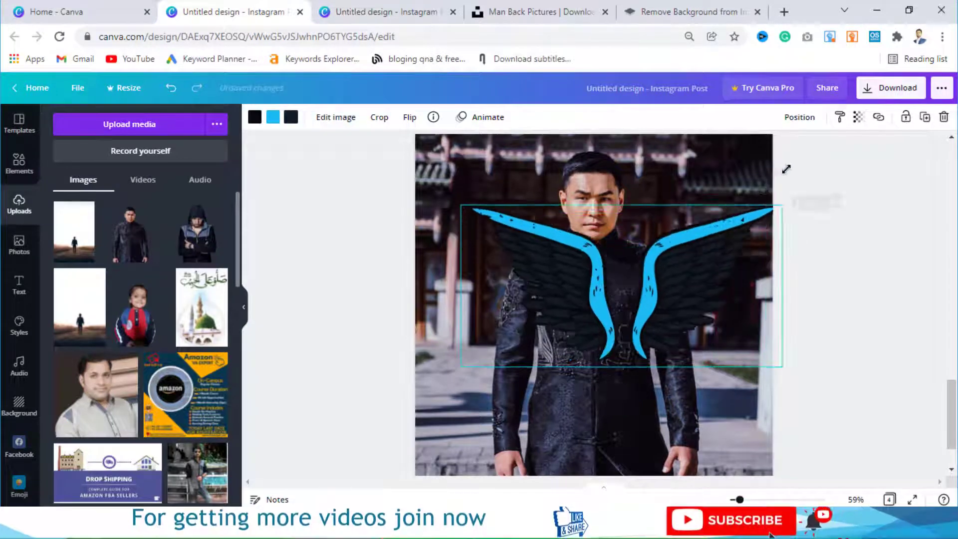
drag(461, 205, 412, 178)
drag(656, 274, 635, 270)
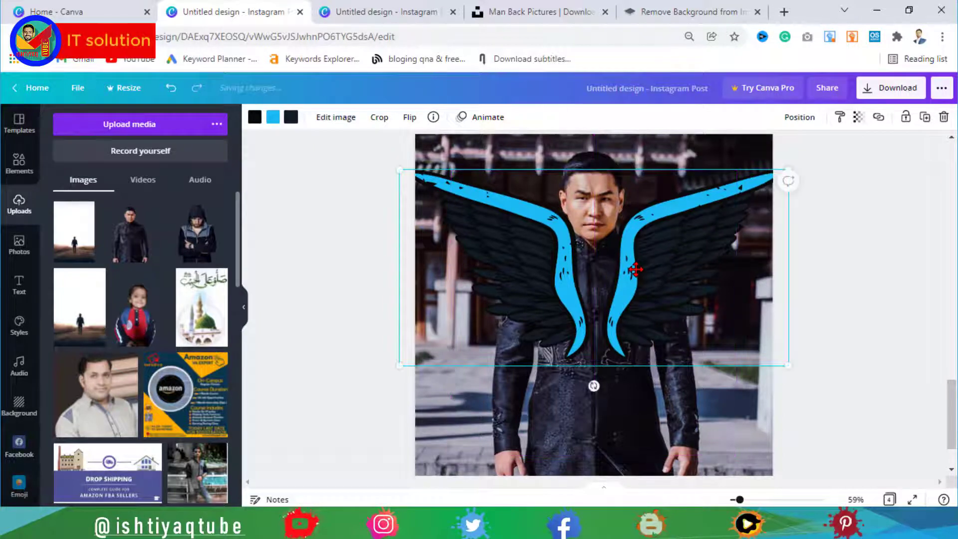
- Nudge the blue-and-black wings slightly upward on the man photo on page 4
key(Up)
key(Up)
key(Up)
key(Up)
key(Up)
key(Up)
key(Up)
key(Up)
key(Up)
key(Up)
key(Up)
key(Up)
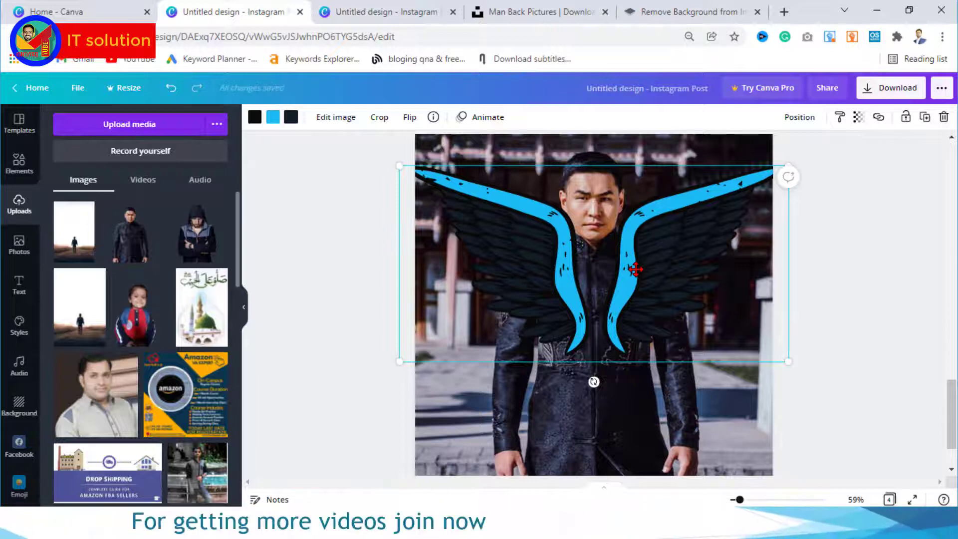
click(800, 119)
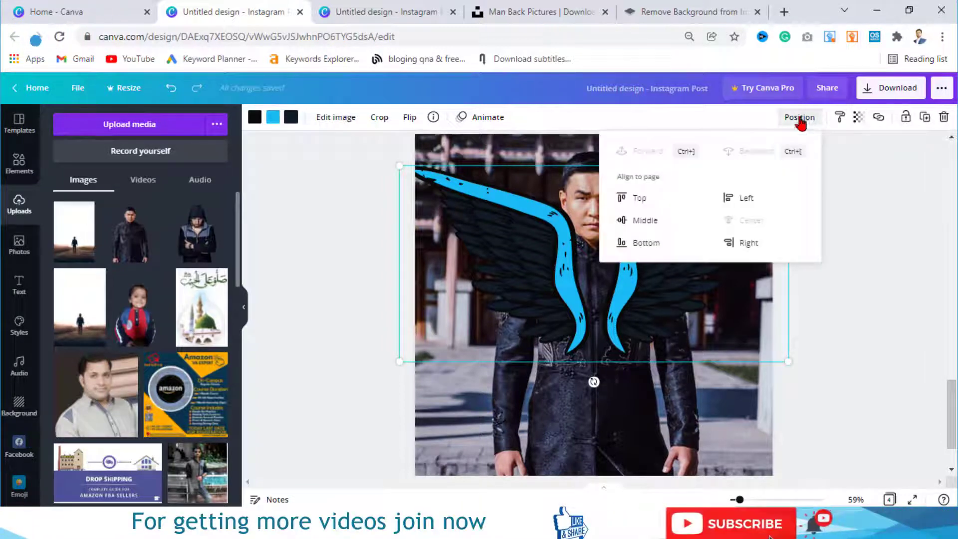
click(892, 210)
- Add the uploaded cutout of the man in the coat, trim its empty sides, and enlarge it over the wings to match the man in the photo
click(131, 234)
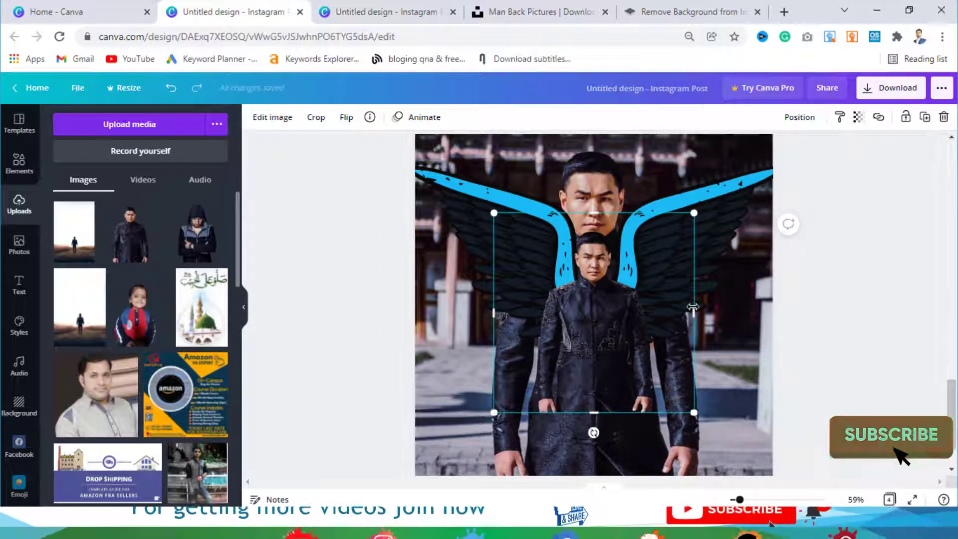
drag(693, 307, 663, 310)
drag(519, 313, 531, 317)
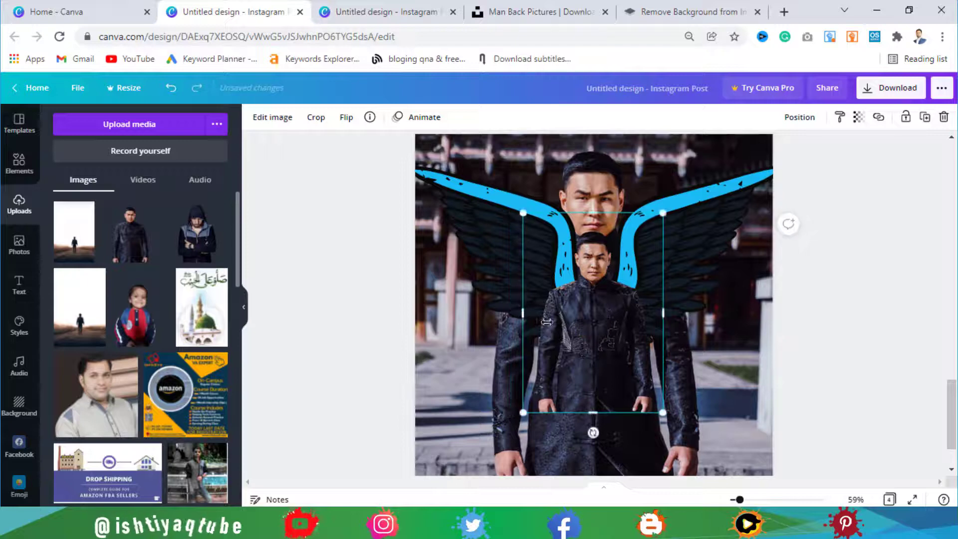
drag(524, 410, 478, 497)
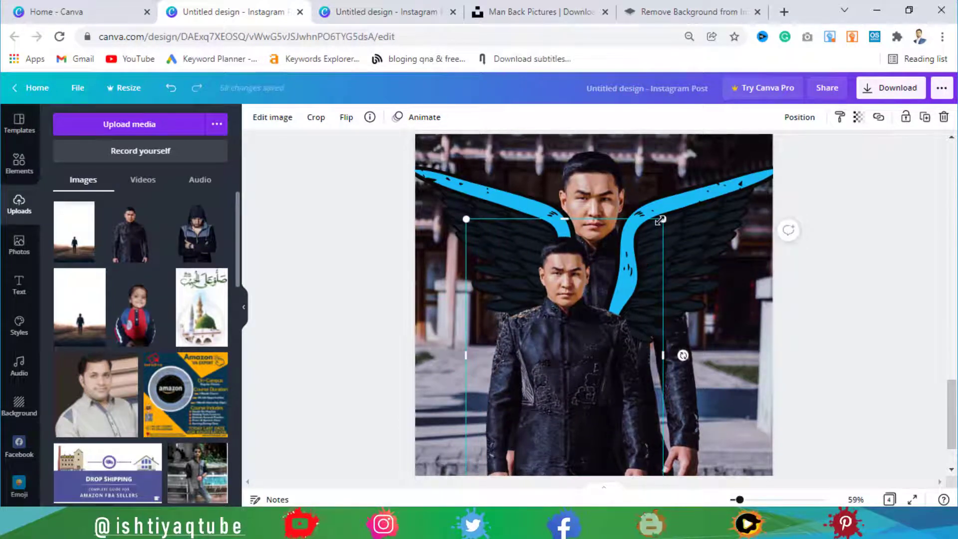
drag(661, 220, 722, 132)
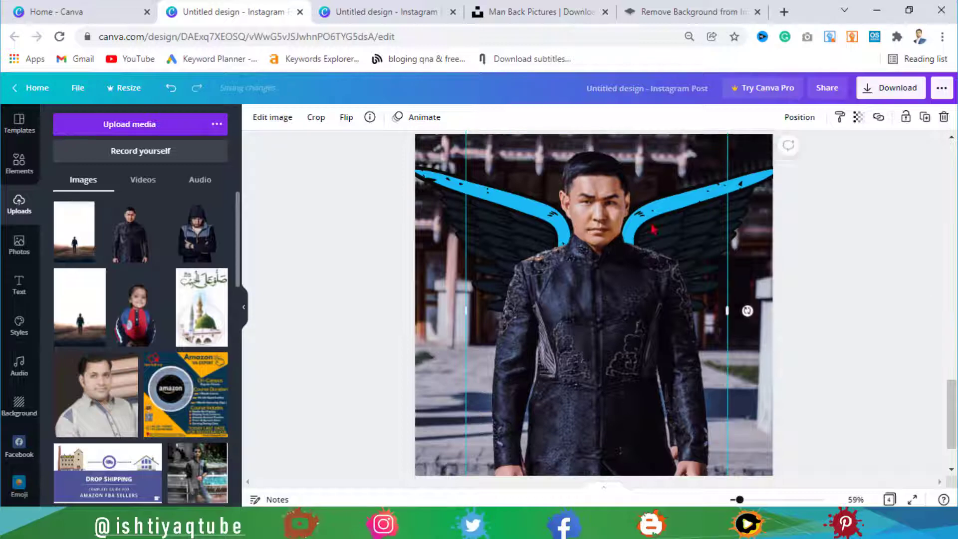
mouse_move(954, 405)
mouse_down()
mouse_move(954, 419)
mouse_move(954, 407)
mouse_up()
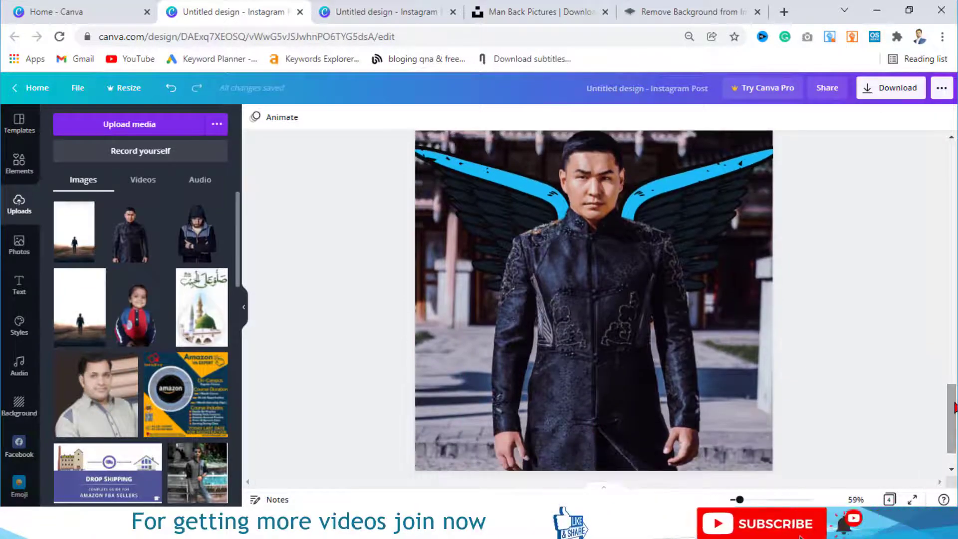
click(754, 206)
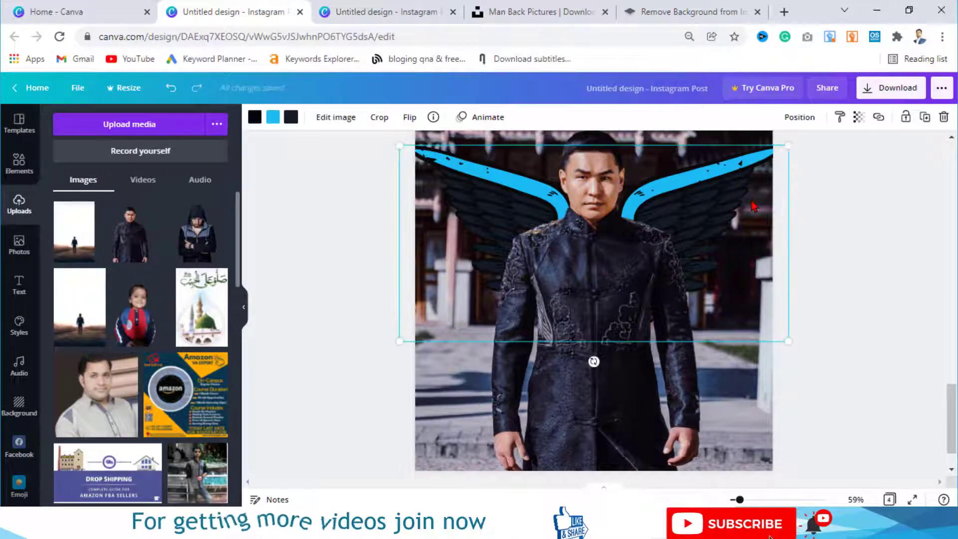
click(326, 195)
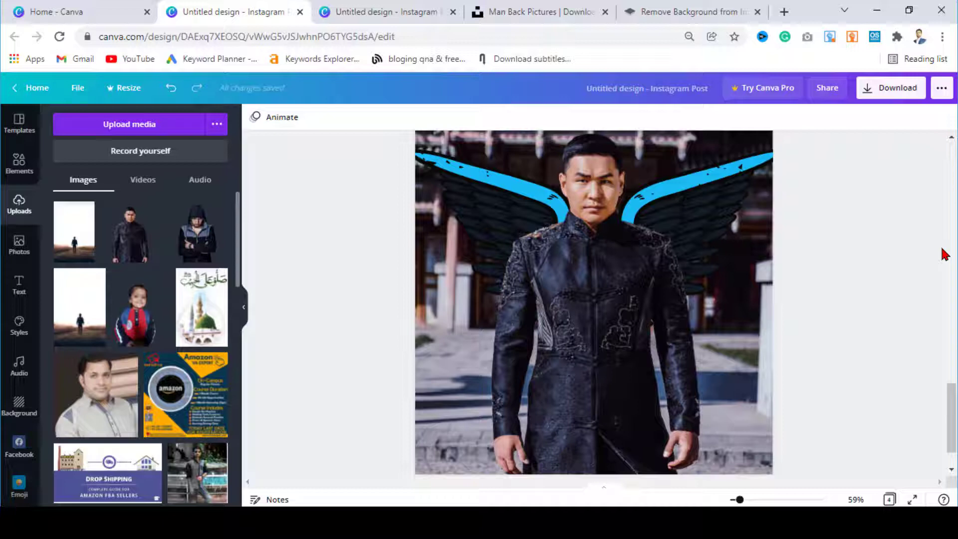
- Review the available download file types and the PNG settings for page 4, and close them without downloading
click(881, 89)
click(872, 176)
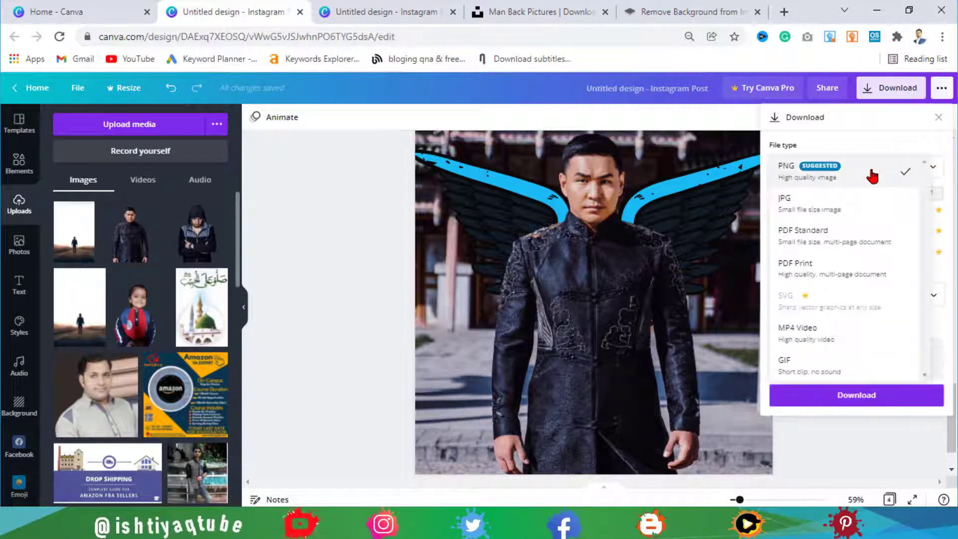
click(841, 418)
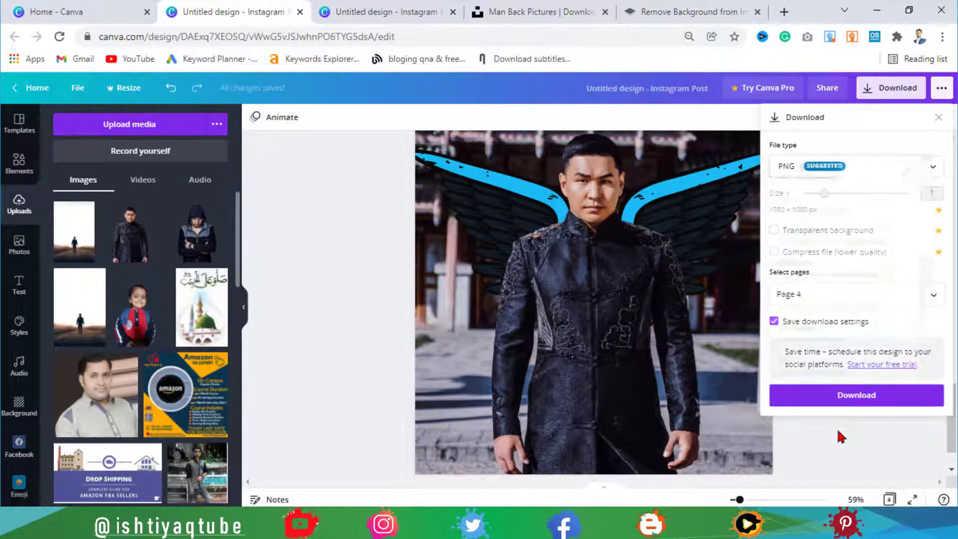
click(755, 374)
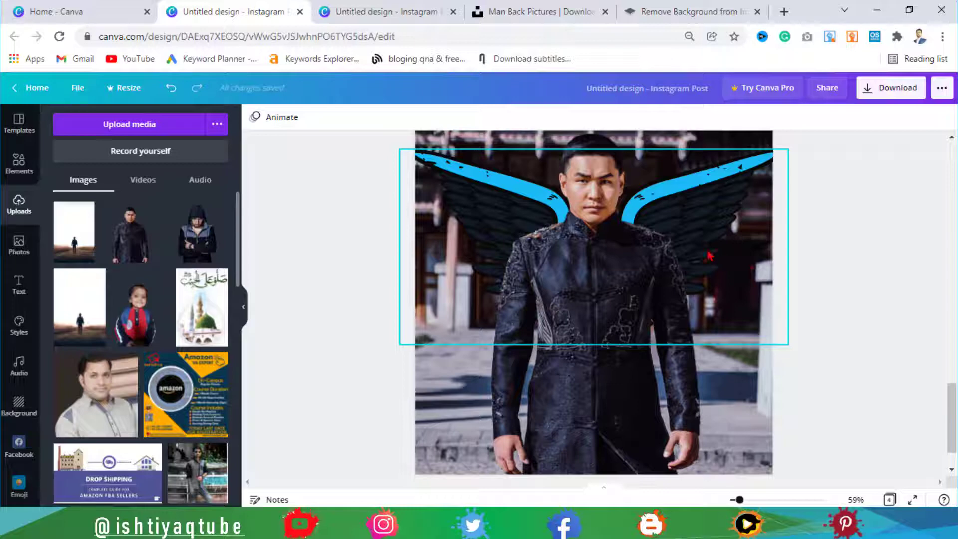
- Switch between the two Instagram post designs to review their winged-man pages, ending on page 1 of the seven-page design
click(379, 10)
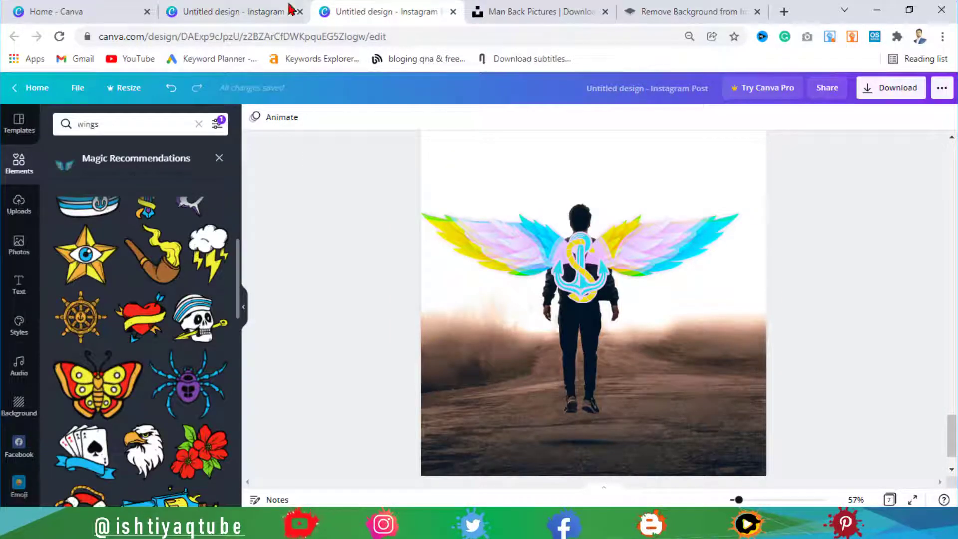
click(253, 8)
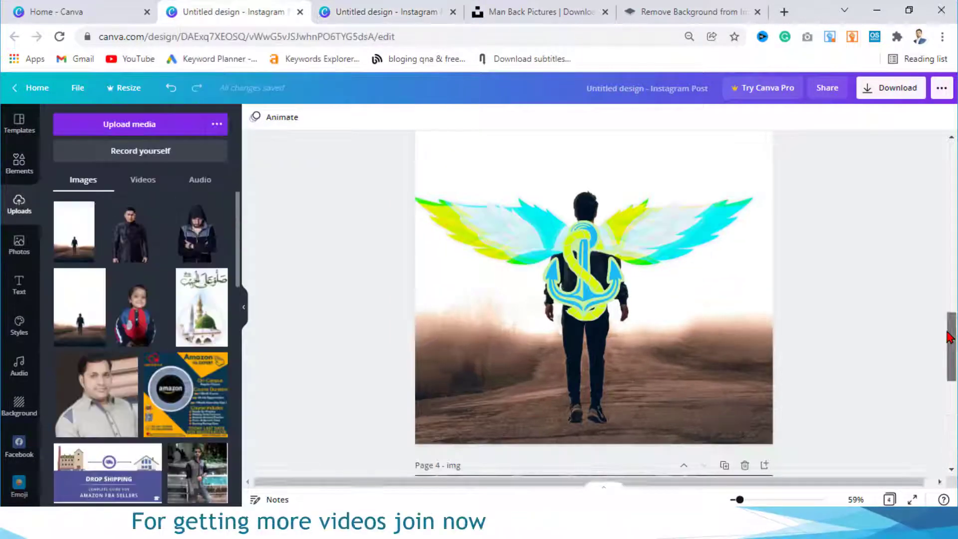
click(402, 7)
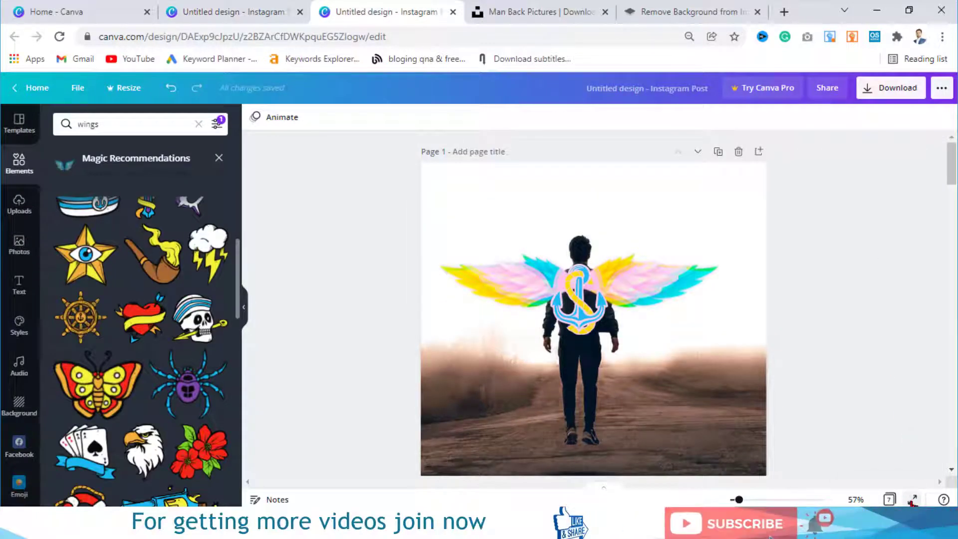